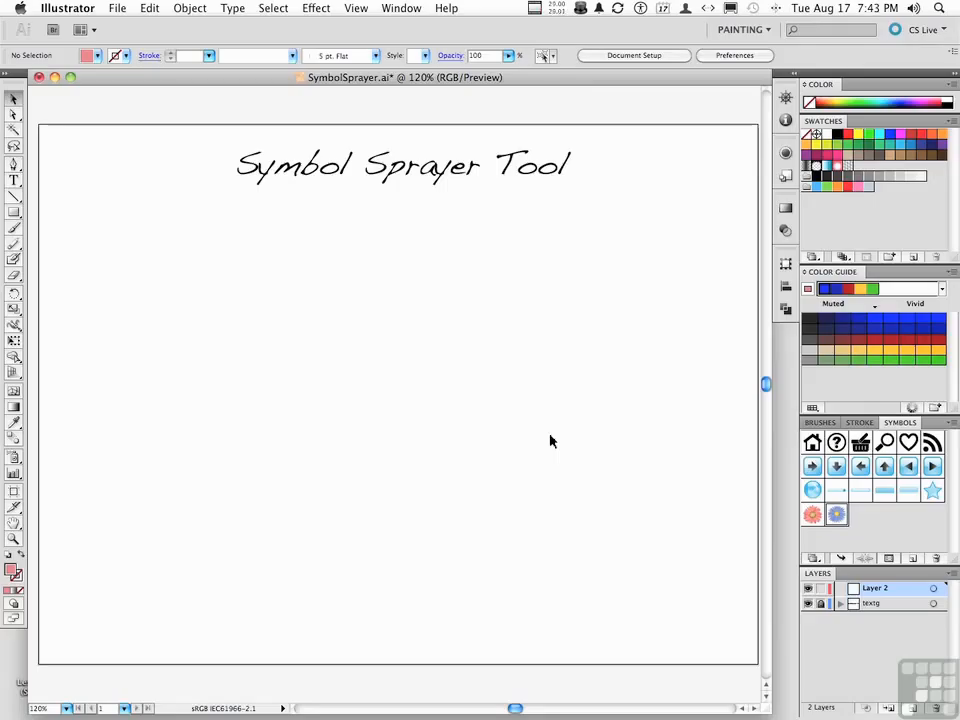
Detach the Symbol Sprayer tool group as a floating palette just below the page title.
click(14, 458)
drag(14, 460, 174, 487)
mouse_move(147, 464)
mouse_down()
mouse_move(309, 231)
mouse_move(308, 205)
mouse_up()
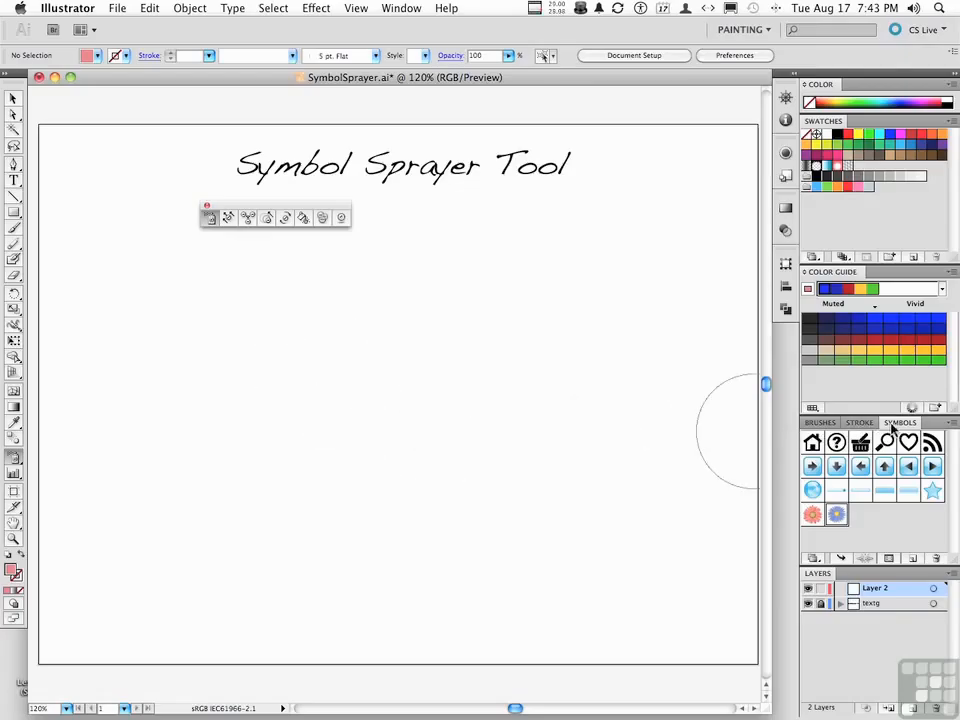
click(812, 558)
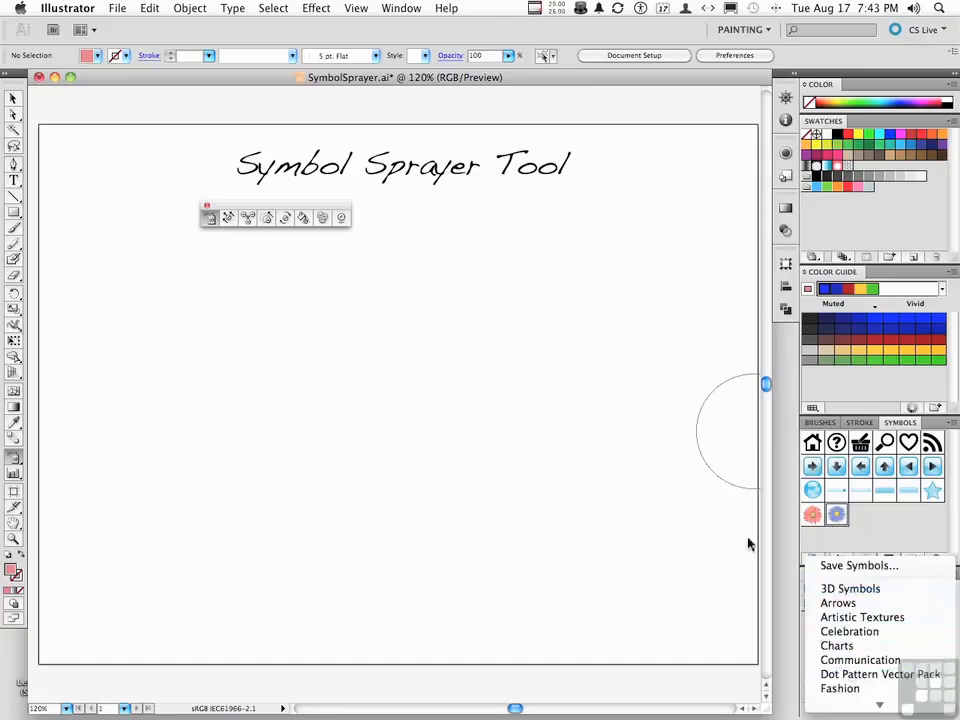
click(875, 516)
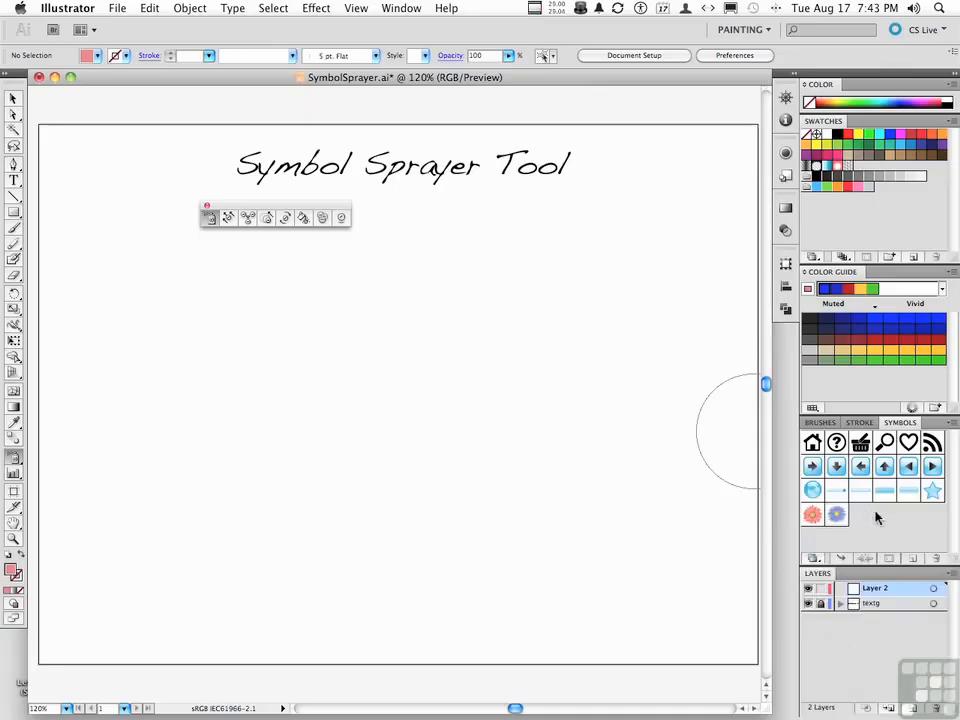
Spray six separate clusters of the pink daisy symbol across the artboard with the Symbol Sprayer.
click(812, 514)
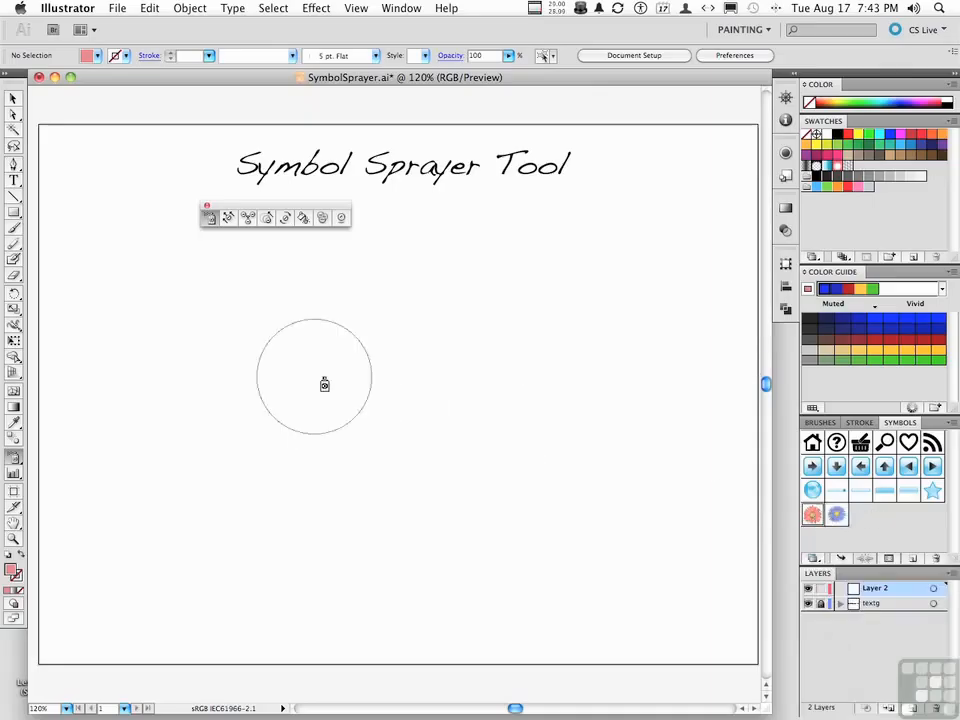
mouse_move(285, 358)
mouse_down()
mouse_move(302, 317)
mouse_move(225, 330)
mouse_up()
mouse_move(544, 316)
mouse_down()
mouse_move(578, 302)
mouse_move(523, 317)
mouse_up()
mouse_move(400, 402)
mouse_down()
mouse_move(422, 437)
mouse_move(415, 425)
mouse_up()
drag(574, 470, 630, 450)
mouse_move(712, 362)
mouse_down()
mouse_move(707, 343)
mouse_move(681, 366)
mouse_move(690, 360)
mouse_up()
mouse_move(208, 446)
mouse_down()
mouse_move(185, 484)
mouse_move(167, 458)
mouse_move(162, 468)
mouse_up()
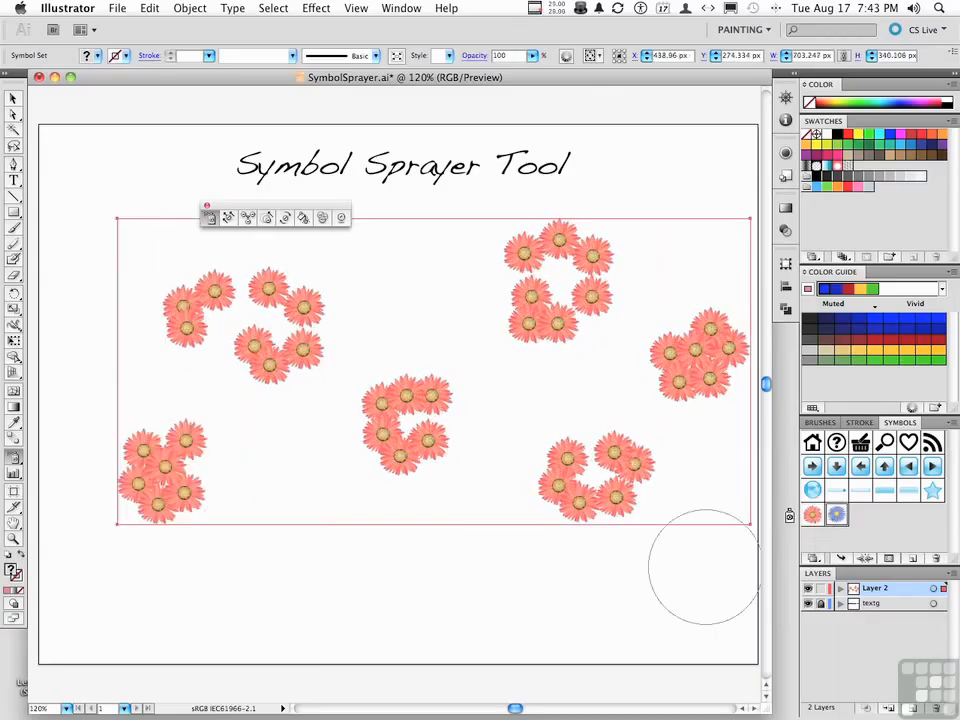
Spray four clusters of the blue flower symbol between the pink ones, and delete the whole symbol set.
mouse_move(300, 440)
mouse_down()
mouse_move(298, 459)
mouse_move(285, 455)
mouse_up()
mouse_move(412, 300)
mouse_down()
mouse_move(430, 326)
mouse_move(416, 297)
mouse_up()
mouse_move(521, 396)
mouse_down()
mouse_move(521, 422)
mouse_move(566, 386)
mouse_up()
drag(681, 266, 686, 252)
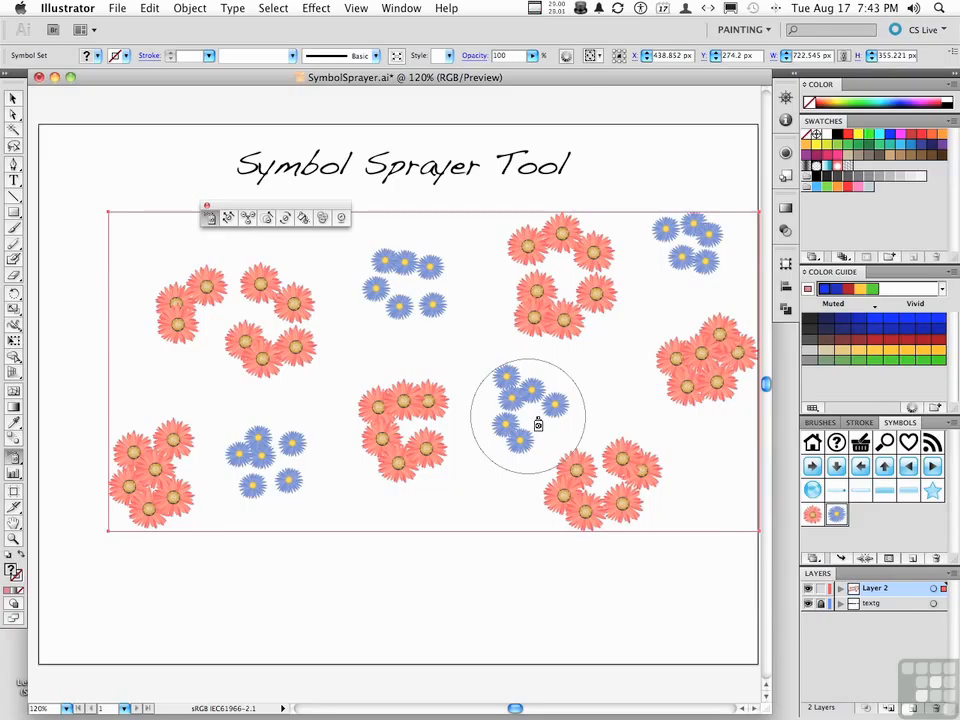
key(Delete)
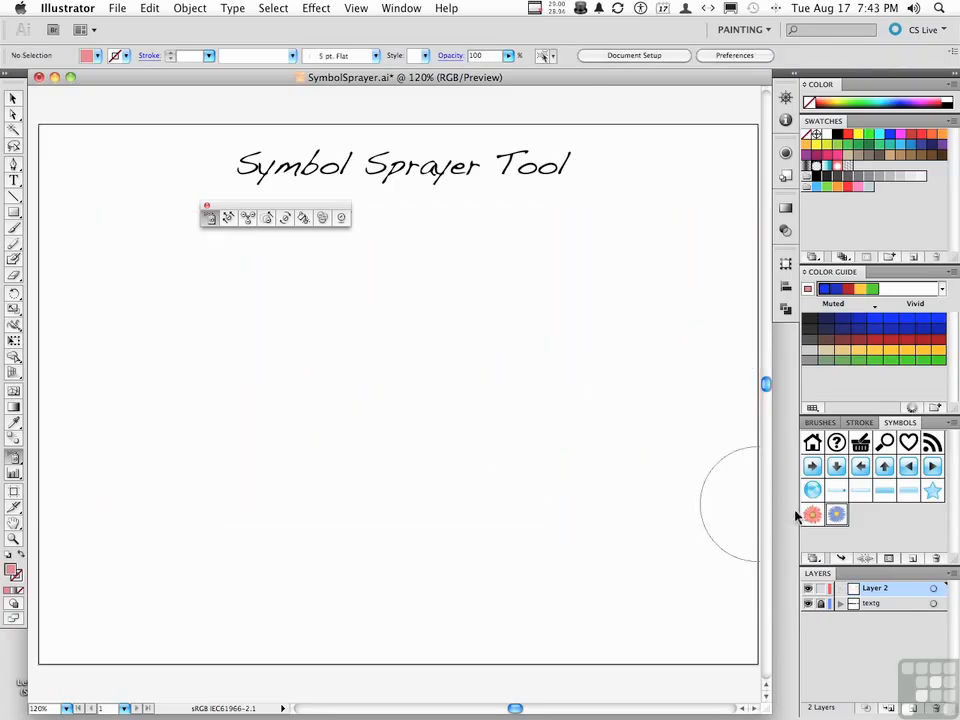
Spray a fresh set of pink daisies in loose clusters across the middle of the empty artboard.
mouse_move(231, 360)
mouse_down()
mouse_move(221, 317)
mouse_move(321, 437)
mouse_move(350, 400)
mouse_up()
mouse_move(392, 350)
mouse_down()
mouse_move(356, 306)
mouse_move(430, 348)
mouse_up()
mouse_move(560, 378)
mouse_down()
mouse_move(525, 370)
mouse_move(570, 400)
mouse_up()
mouse_move(445, 415)
mouse_down()
mouse_move(397, 432)
mouse_move(430, 444)
mouse_move(463, 476)
mouse_up()
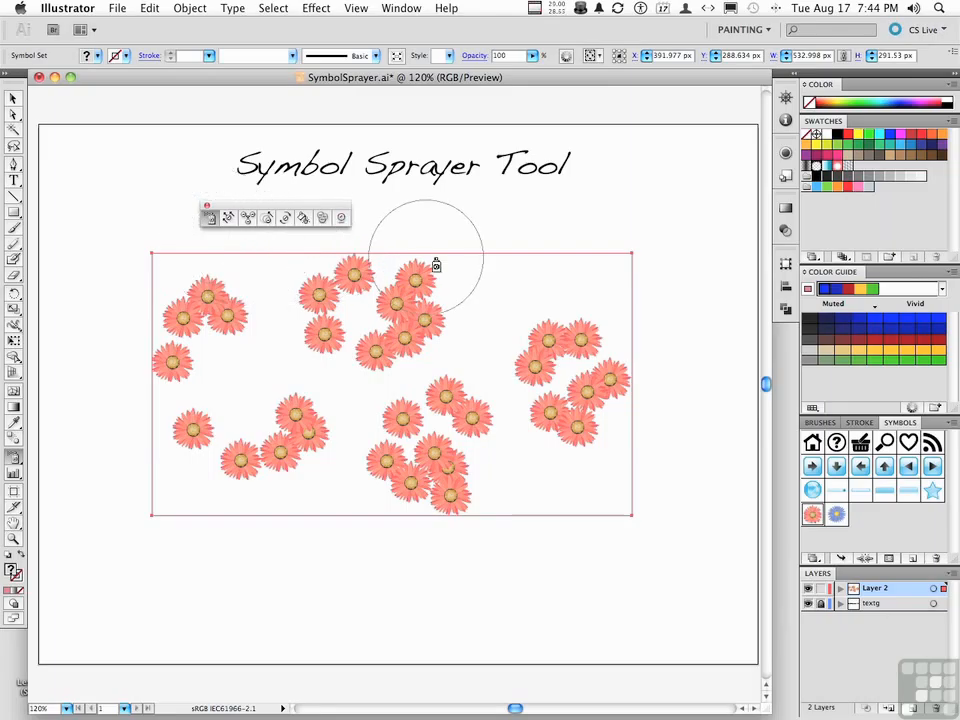
Use the Symbol Shifter to push flowers outward in the upper-middle, right-hand and lower-centre clusters.
click(229, 218)
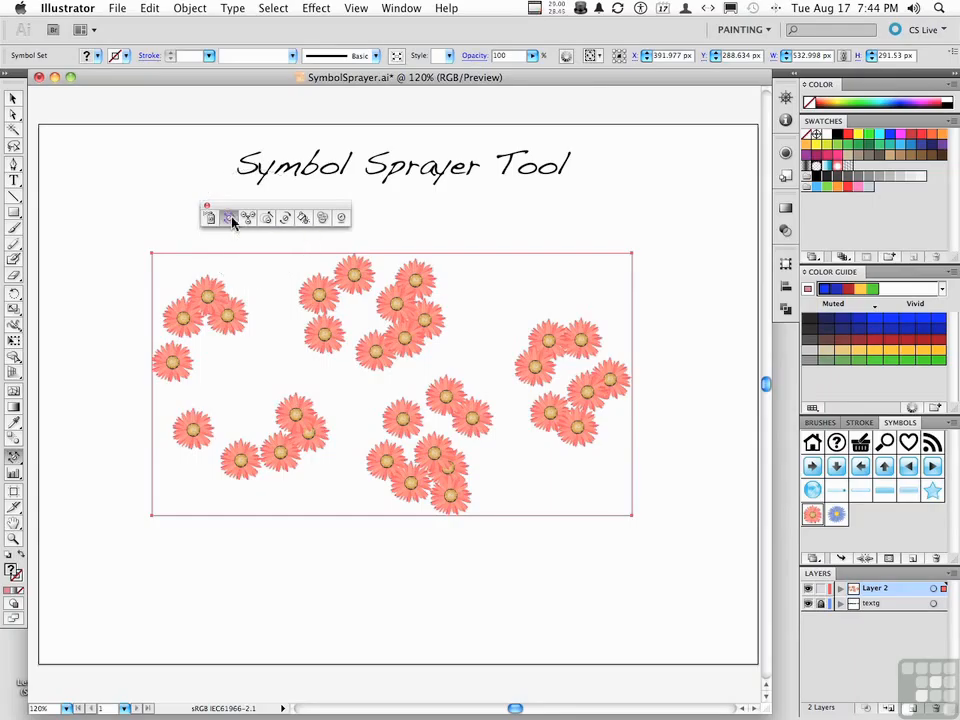
mouse_move(308, 312)
mouse_down()
mouse_move(317, 321)
mouse_move(310, 340)
mouse_up()
drag(528, 347, 540, 298)
mouse_move(570, 400)
mouse_down()
mouse_move(578, 440)
mouse_move(608, 463)
mouse_move(622, 402)
mouse_up()
drag(420, 483, 419, 528)
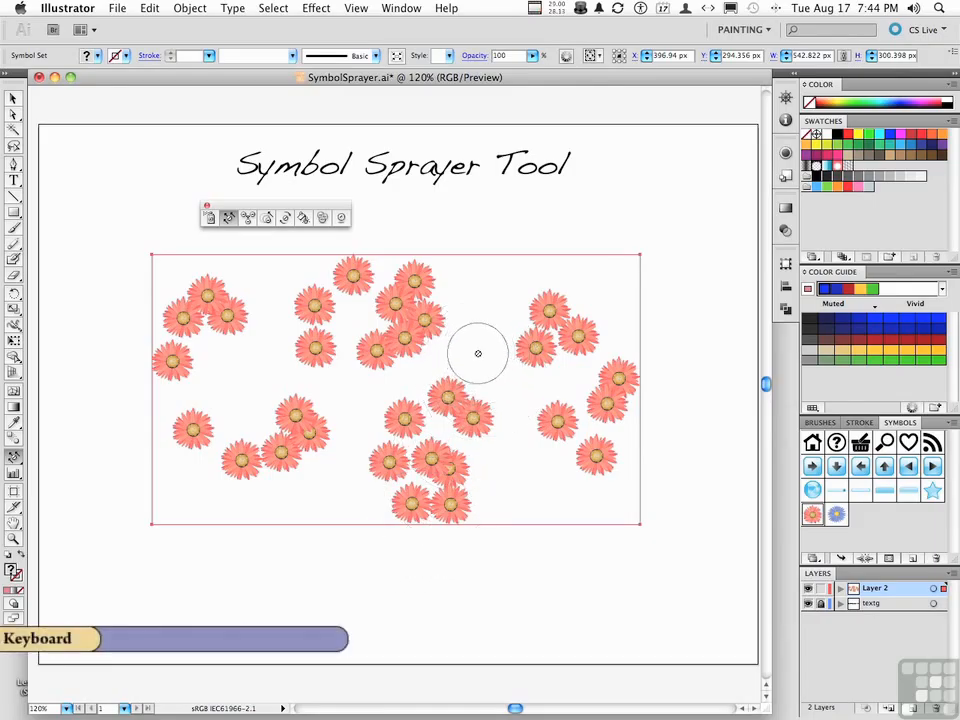
Adjust the Symbol Shifter's brush size and nudge the lone lower-left flower left and the neighbouring cluster's top flower up.
key(bracketright)
key(bracketleft)
key(bracketleft)
key(bracketleft)
key(bracketleft)
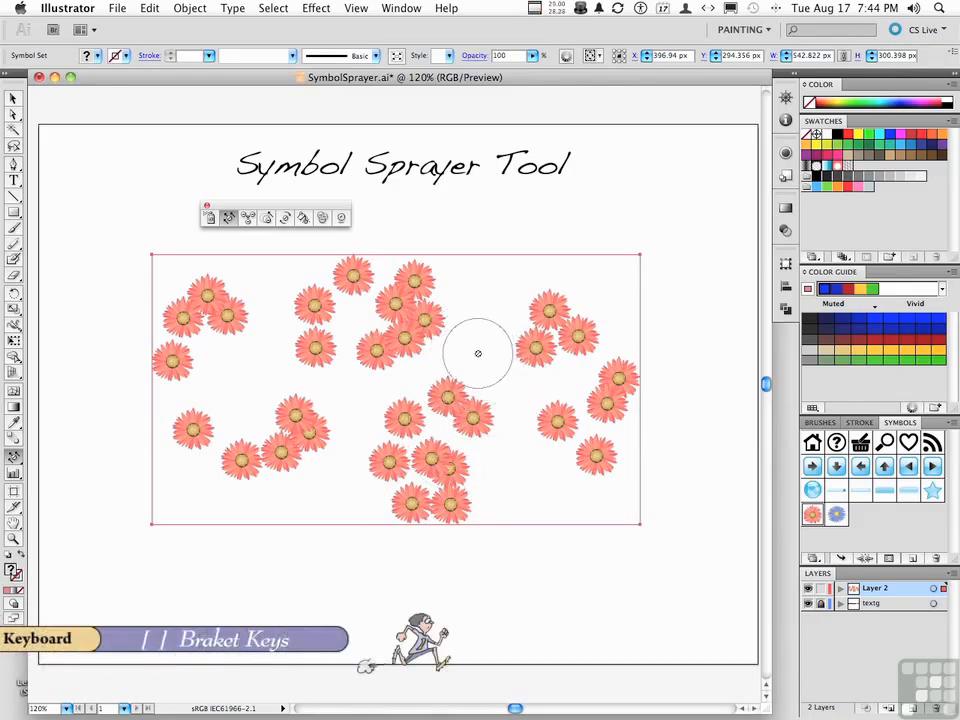
drag(195, 430, 171, 422)
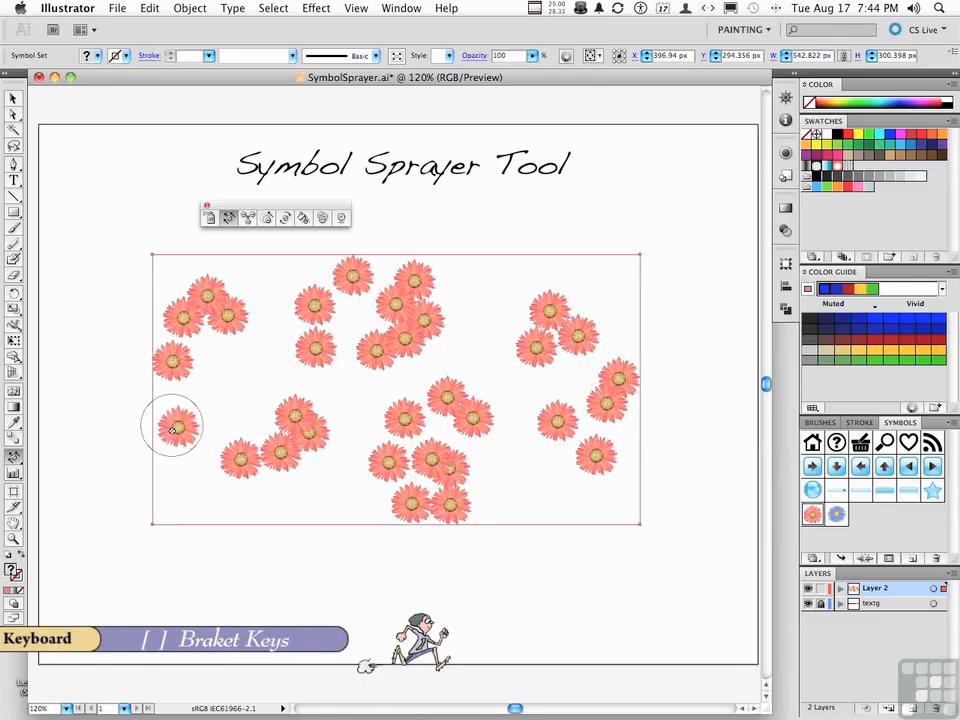
drag(302, 411, 290, 392)
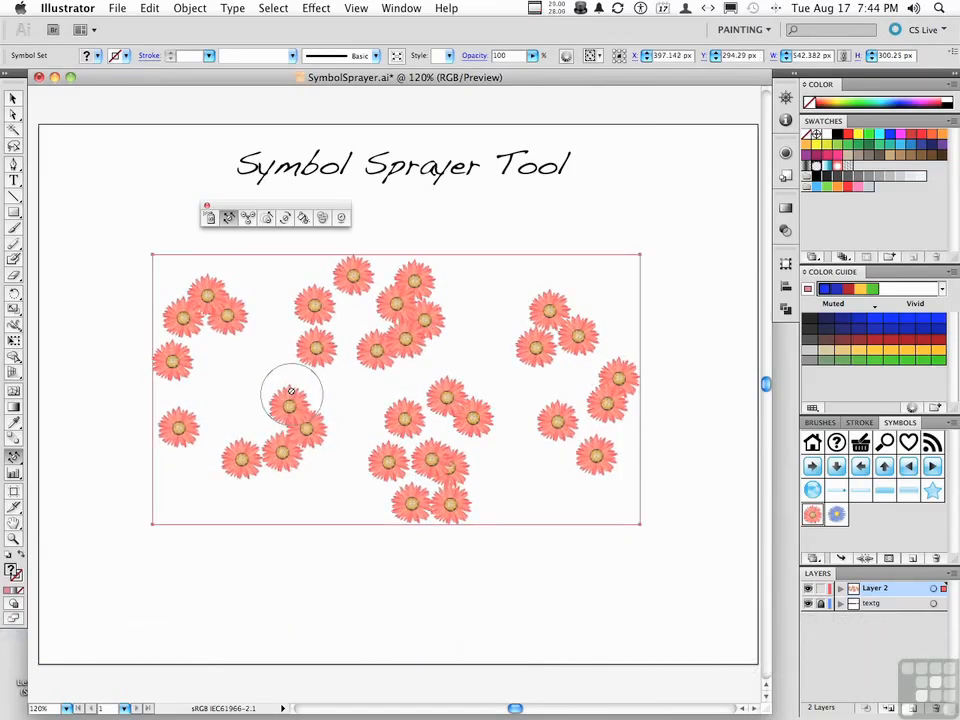
Enlarge the Symbol Scruncher brush to about 200 px across and draw the flowers around the lower-left cluster together.
click(248, 218)
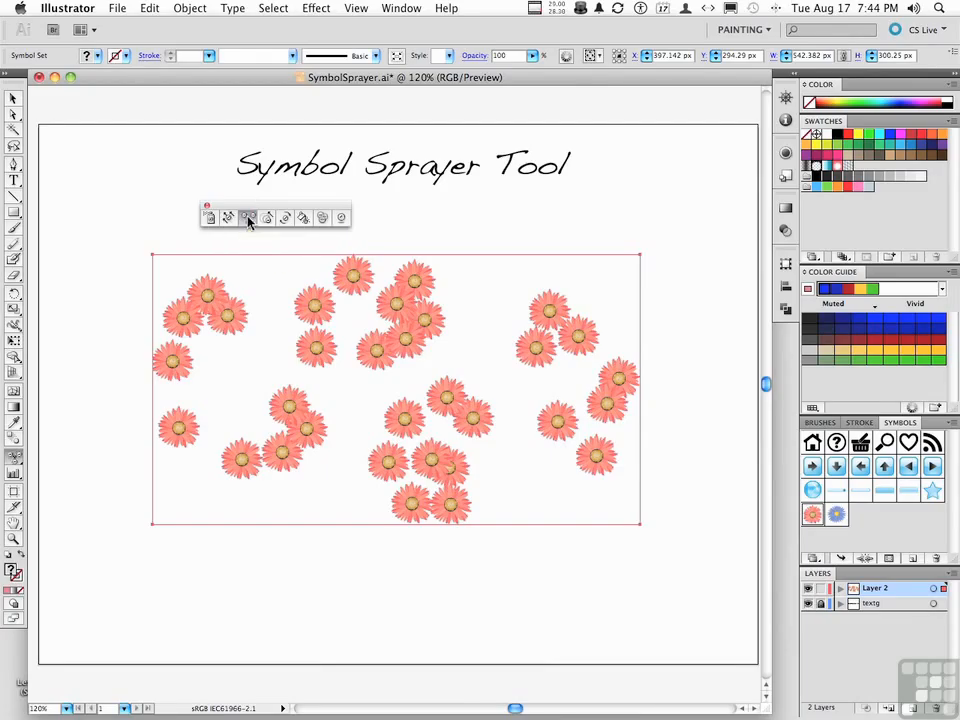
key(bracketright)
key(bracketright)
key(bracketright)
key(bracketright)
key(bracketright)
key(bracketright)
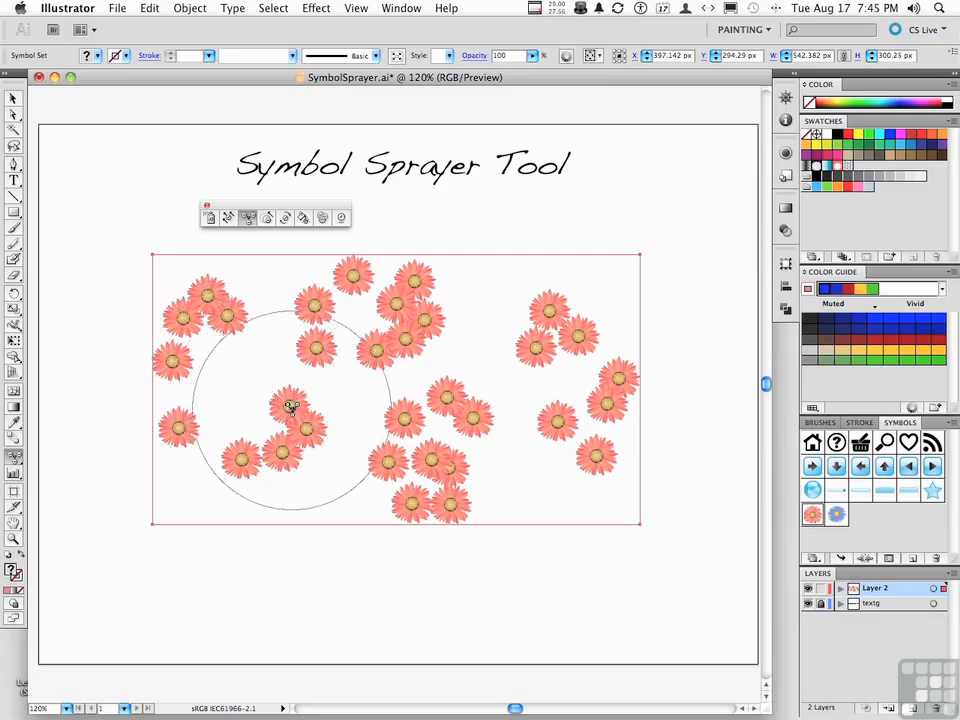
drag(288, 400, 285, 399)
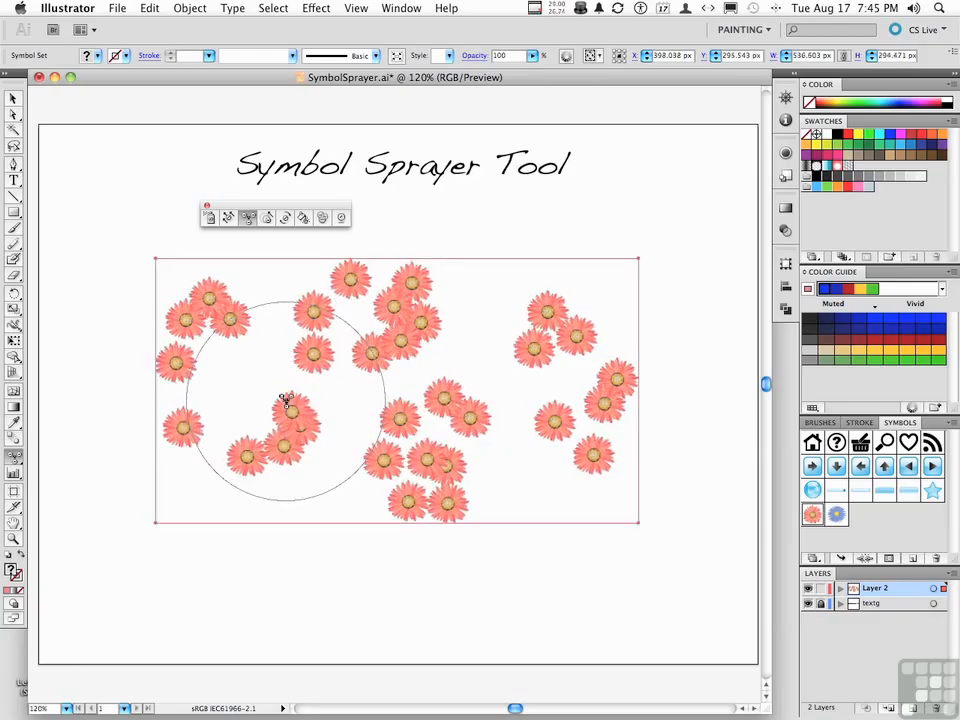
Scrunch the flowers around the centre cluster together, and spread them apart with the reversed Symbol Scruncher.
drag(444, 399, 439, 395)
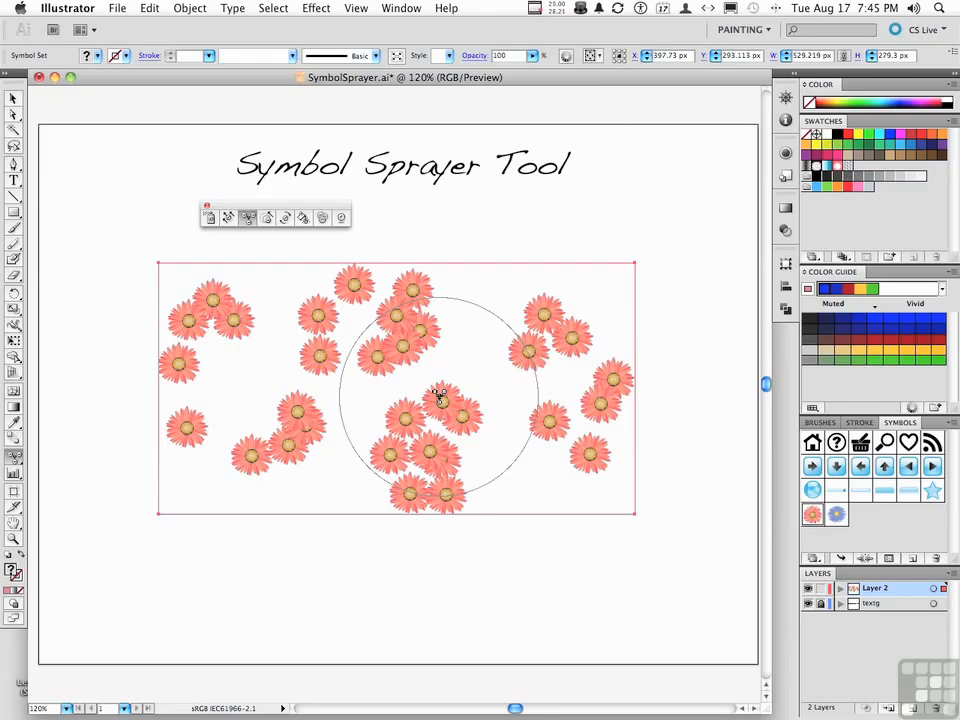
drag(443, 400, 456, 406)
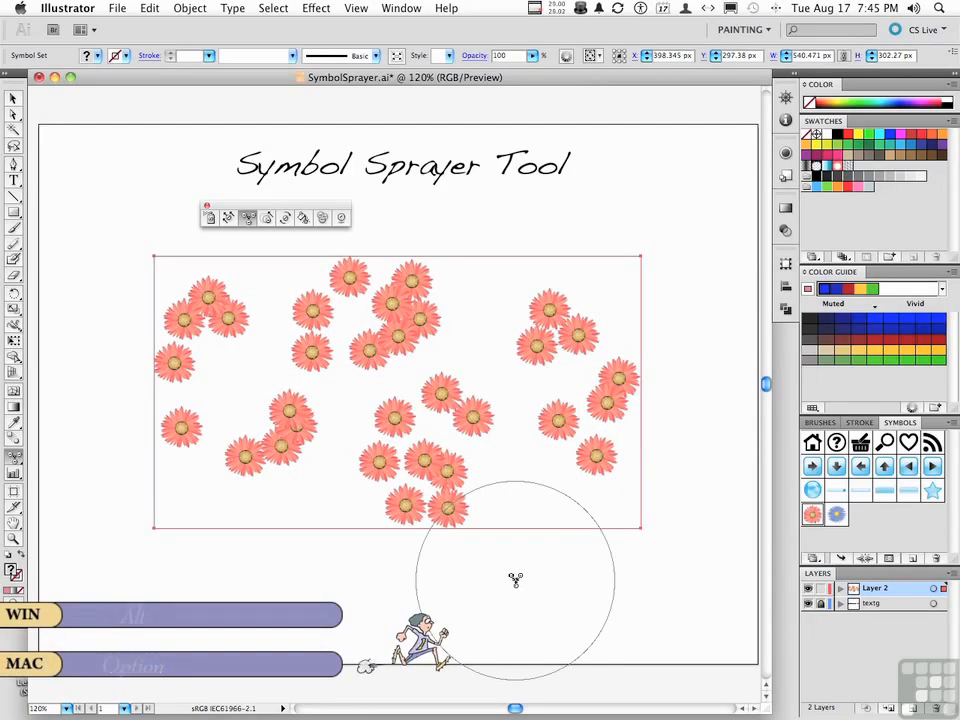
Shrink the brush for the Symbol Sizer and enlarge the lowest flower of the right-hand cluster.
click(268, 219)
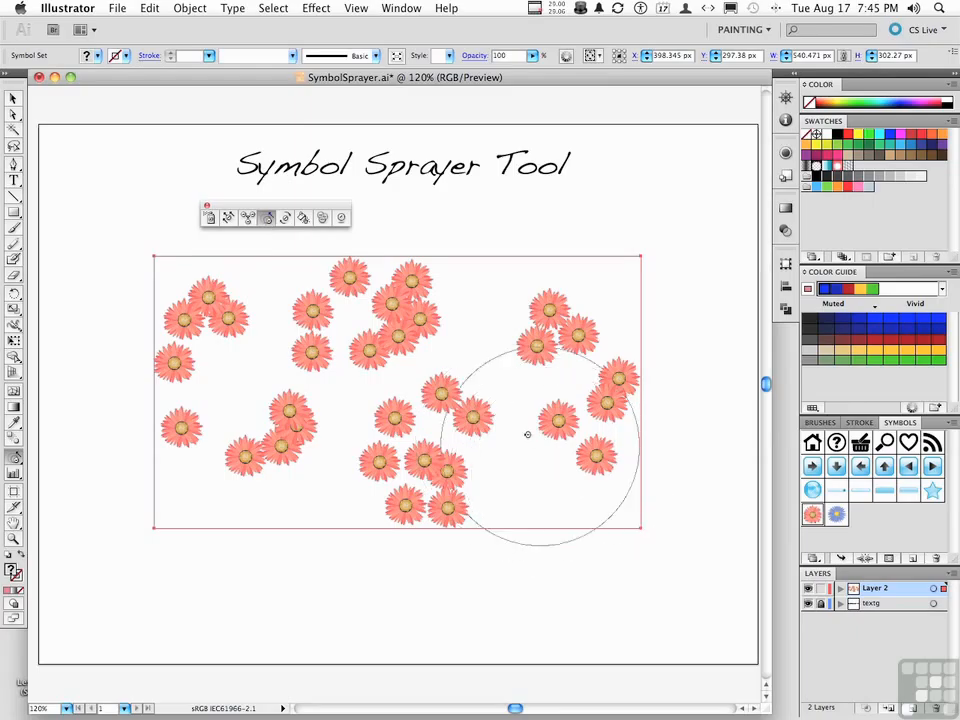
key(bracketleft)
key(bracketleft)
key(bracketleft)
key(bracketleft)
key(bracketleft)
key(bracketleft)
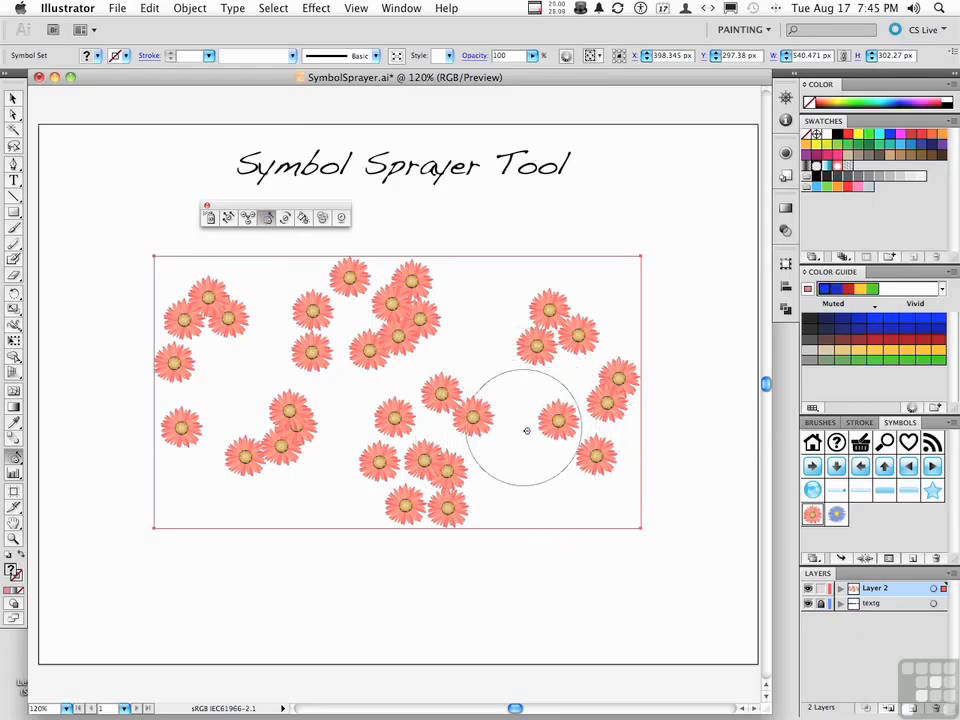
drag(599, 455, 596, 457)
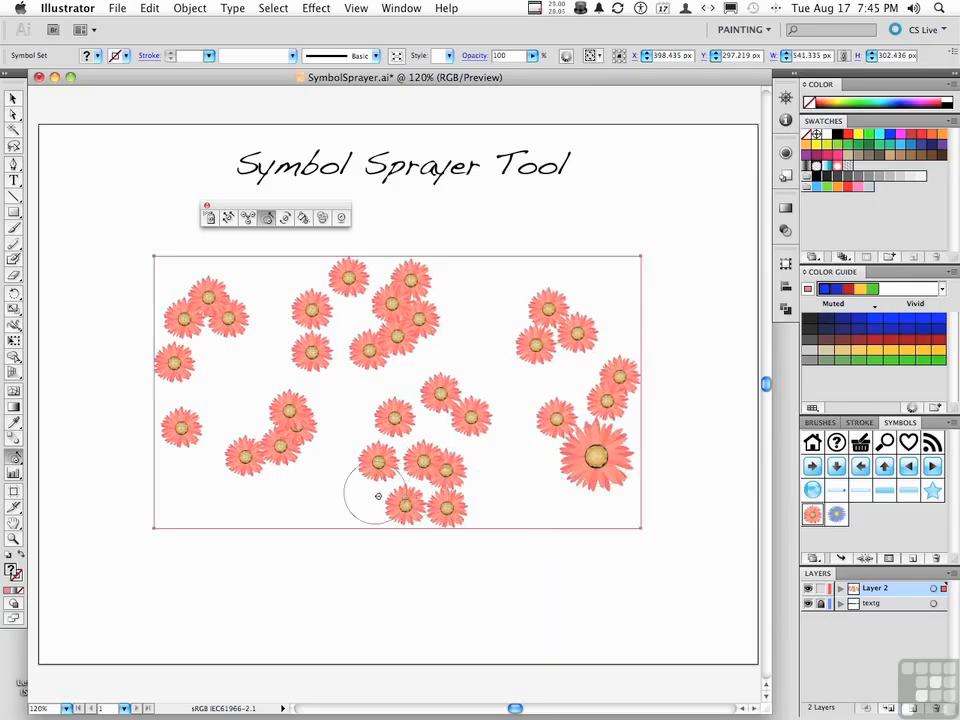
Enlarge the far-left, lower-centre and upper-centre flowers with the Symbol Sizer, and shrink two flowers between the centre and right-hand clusters.
drag(181, 426, 181, 426)
drag(367, 466, 375, 461)
drag(400, 324, 400, 324)
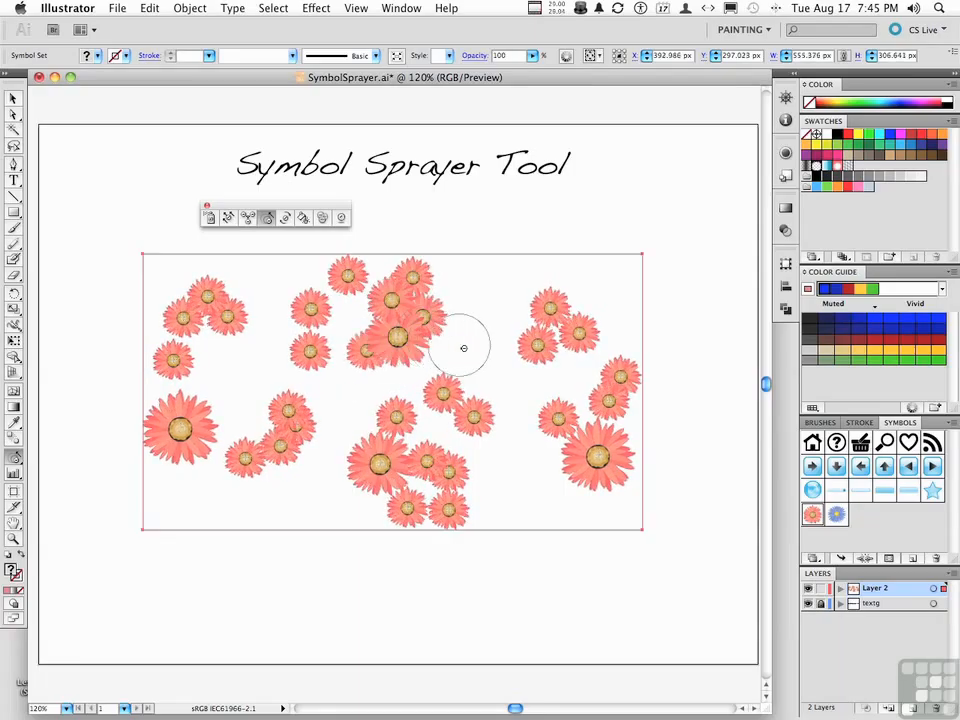
drag(467, 414, 468, 418)
drag(550, 411, 553, 413)
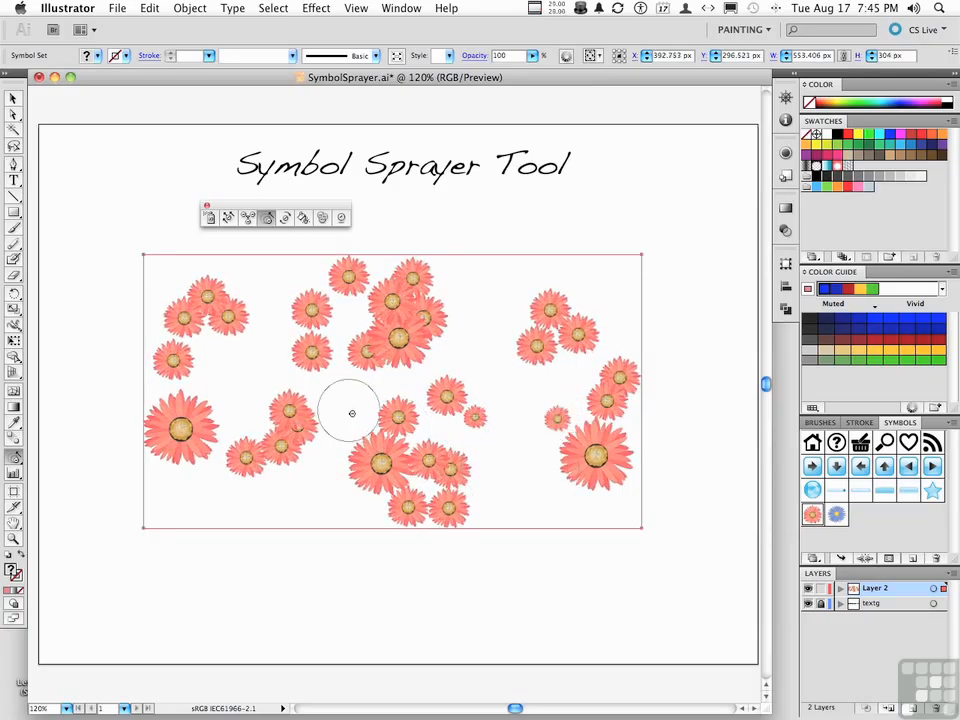
Enlarge the Symbol Sizer brush until it covers the lower-centre cluster, and scale up the flowers around its biggest daisy.
key(bracketright)
key(bracketright)
key(bracketright)
key(bracketright)
key(bracketright)
key(bracketright)
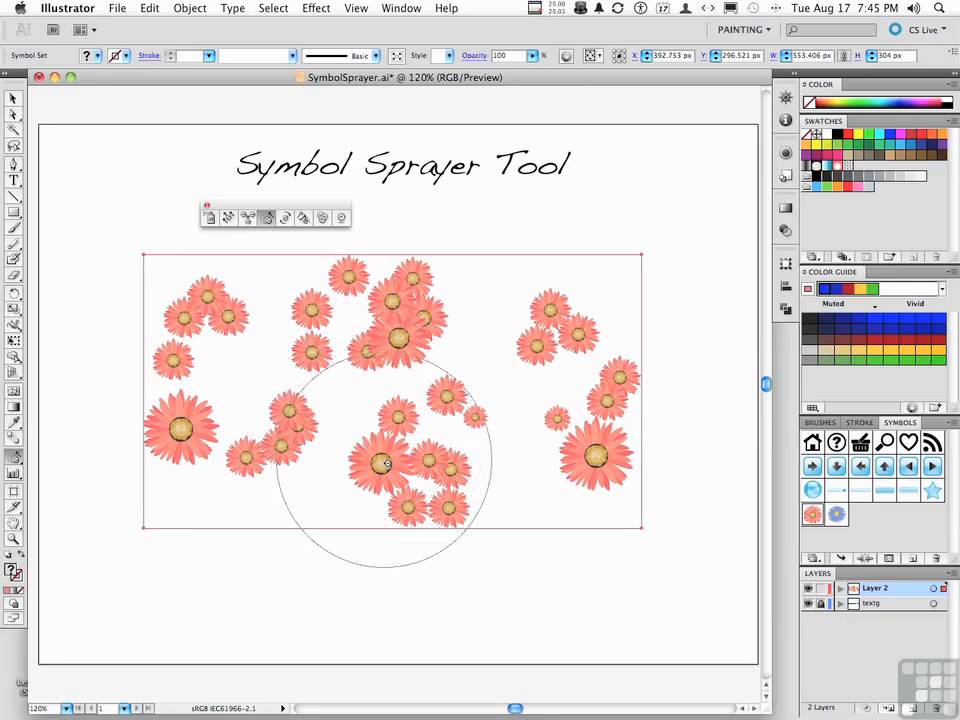
drag(381, 464, 381, 464)
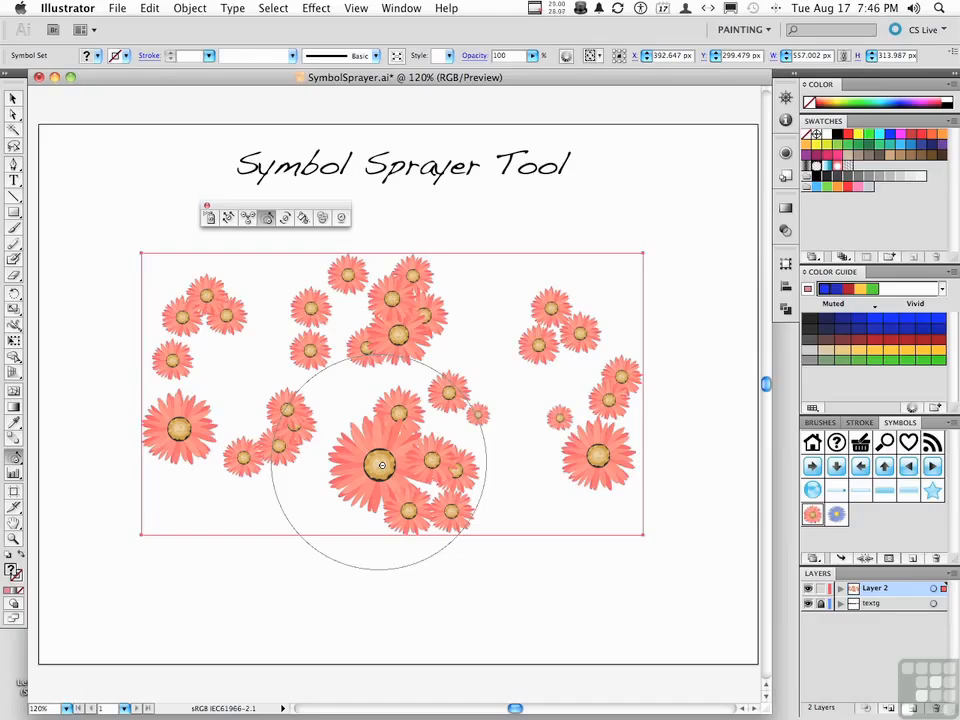
Rotate flowers in the centre, right-hand and left-hand clusters with the Symbol Spinner.
click(286, 218)
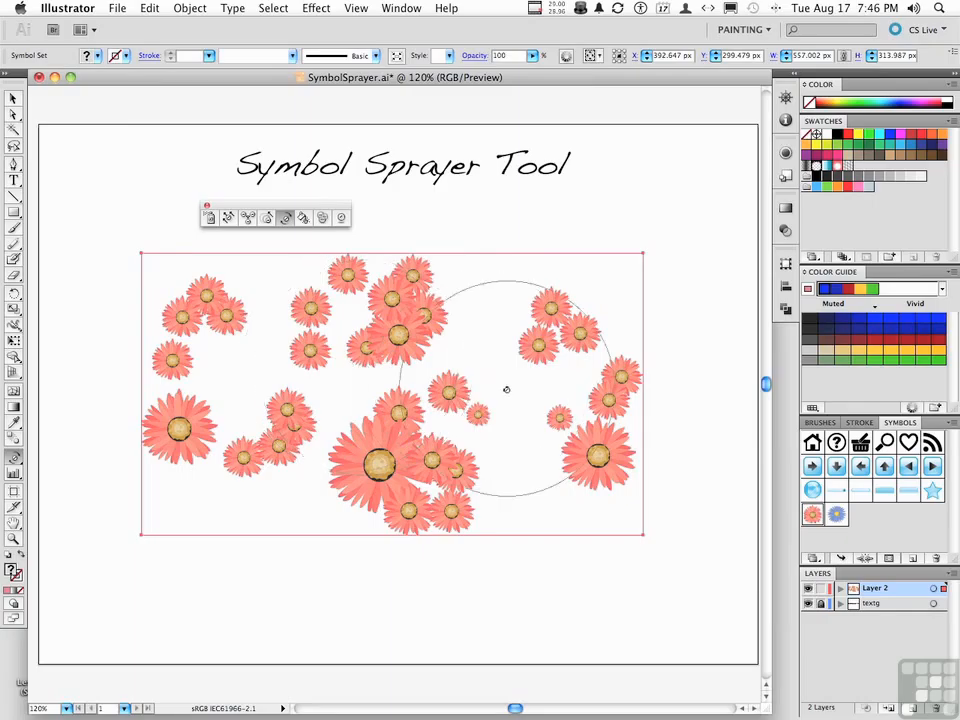
drag(408, 331, 396, 330)
drag(402, 448, 412, 439)
drag(540, 320, 550, 322)
drag(593, 434, 590, 434)
drag(187, 409, 198, 415)
drag(245, 332, 251, 341)
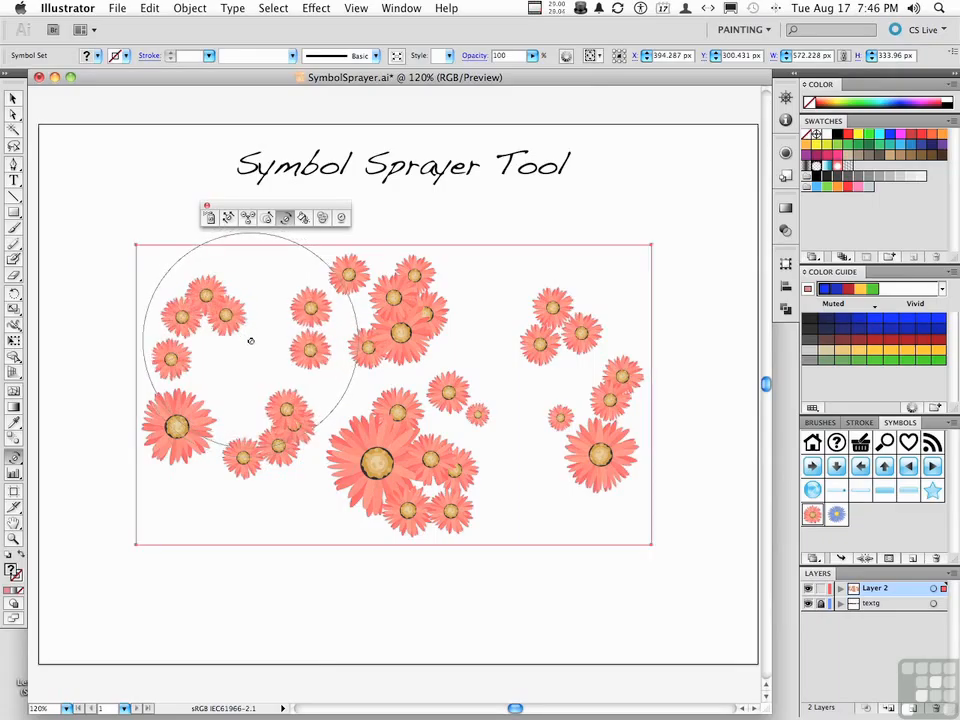
Set a blue fill, enlarge the Symbol Stainer brush and tint the lower-centre cluster around the biggest daisy.
click(303, 219)
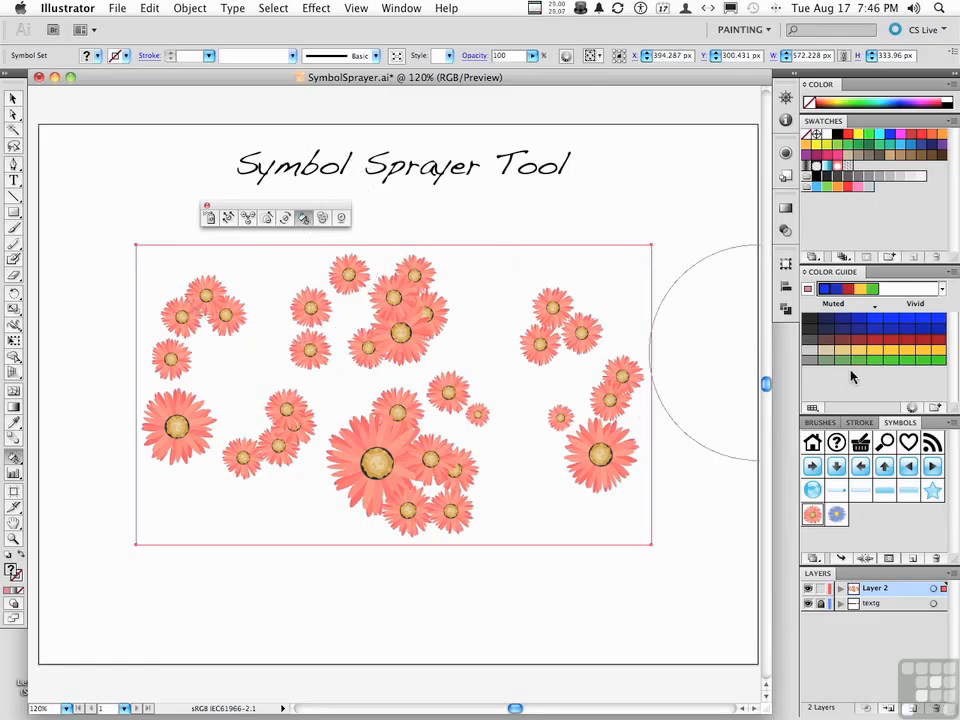
click(875, 321)
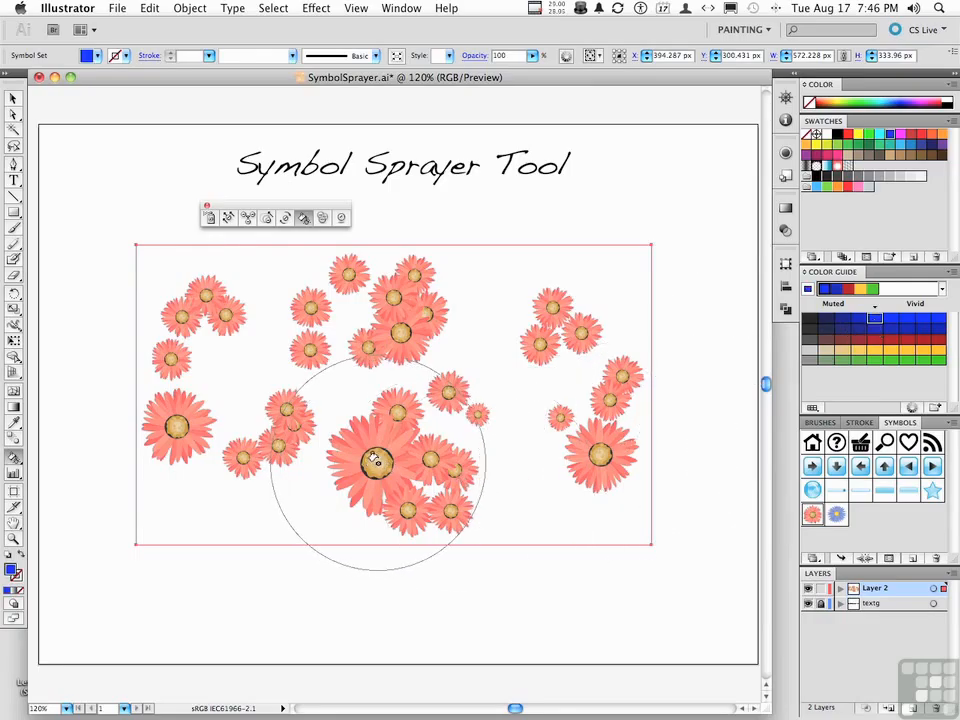
key(])
key(])
key(])
click(373, 459)
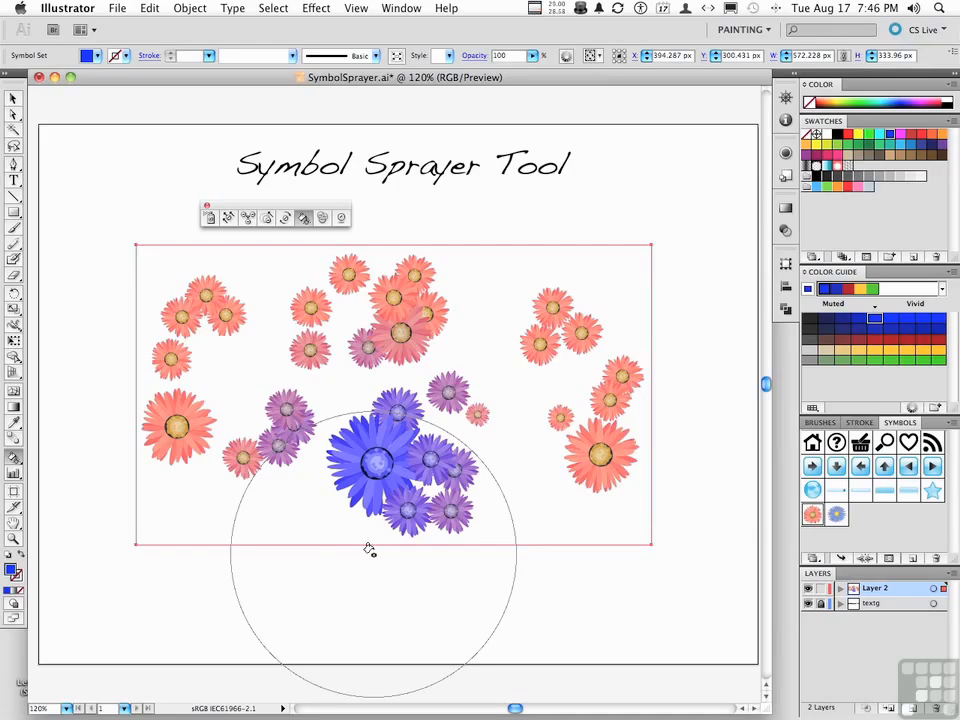
Shrink the Symbol Stainer brush and tint the small flower beside the large right-hand daisy blue.
key(bracketleft)
key(bracketleft)
key(bracketleft)
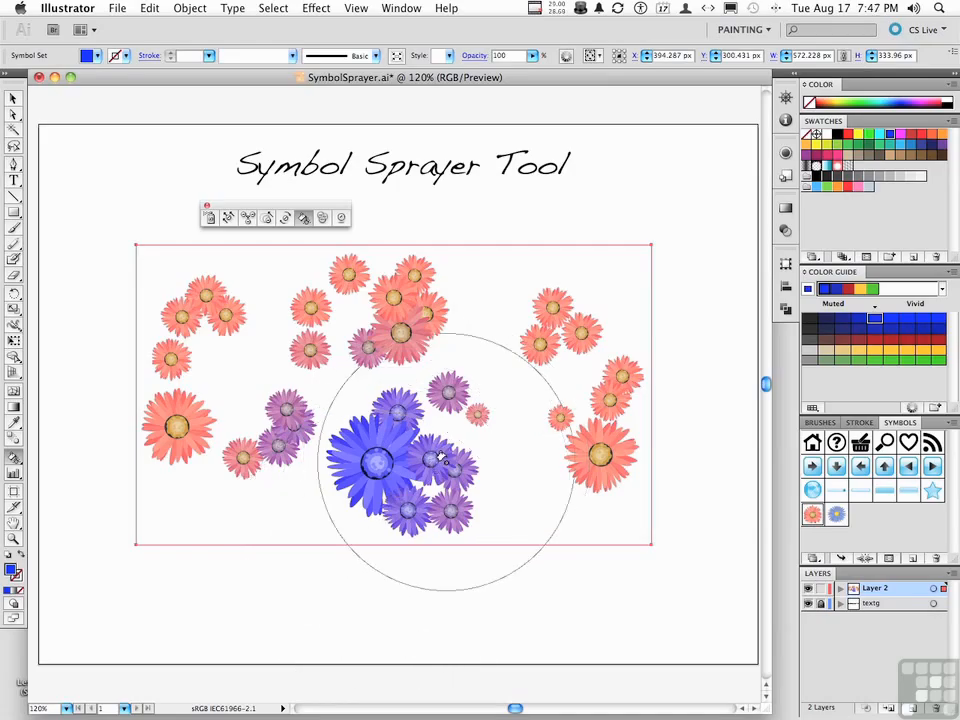
key(bracketleft)
key(bracketleft)
key(bracketleft)
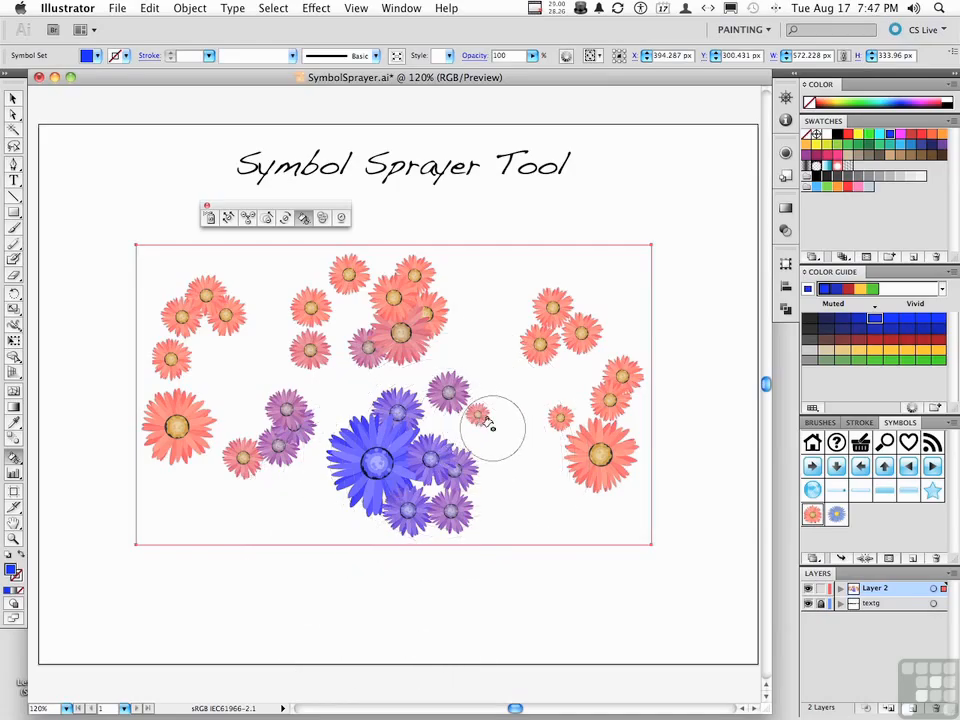
click(555, 416)
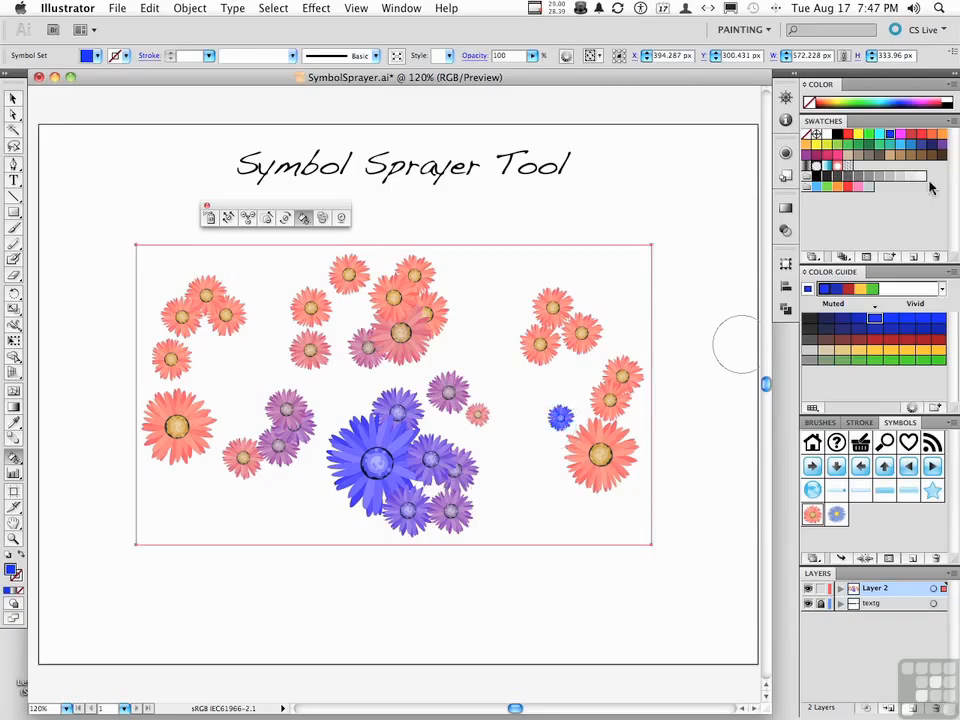
Set the fill to green and stain the top flowers of the upper-centre cluster.
click(872, 289)
click(405, 284)
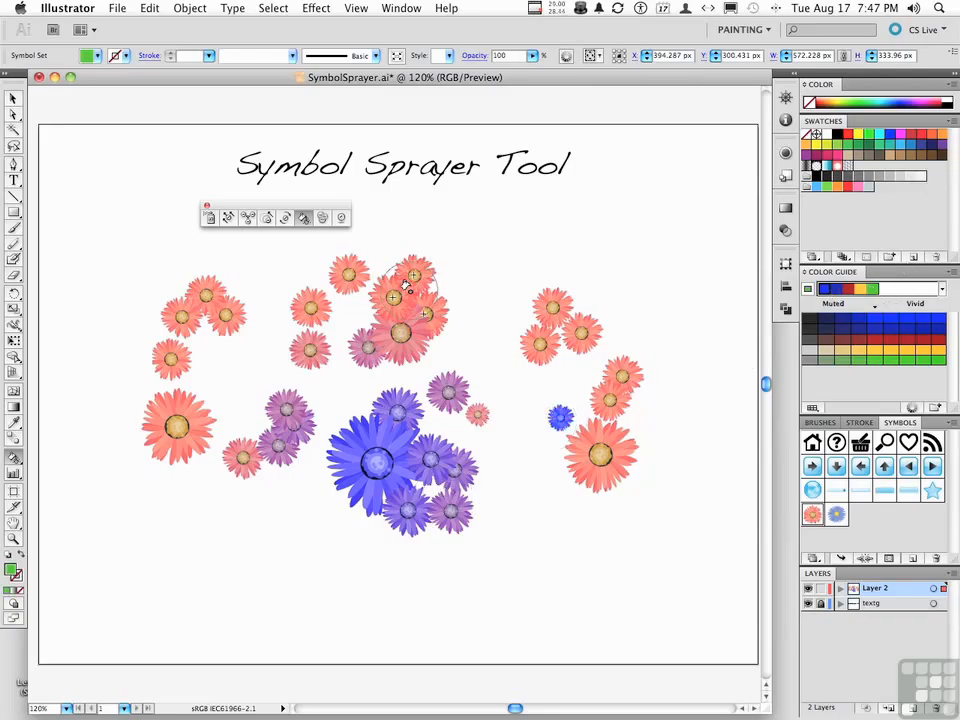
Set an orange-yellow fill, stain the upper-left cluster's top flower and the small lower-left flower, and restore the top flower's original colour.
click(906, 350)
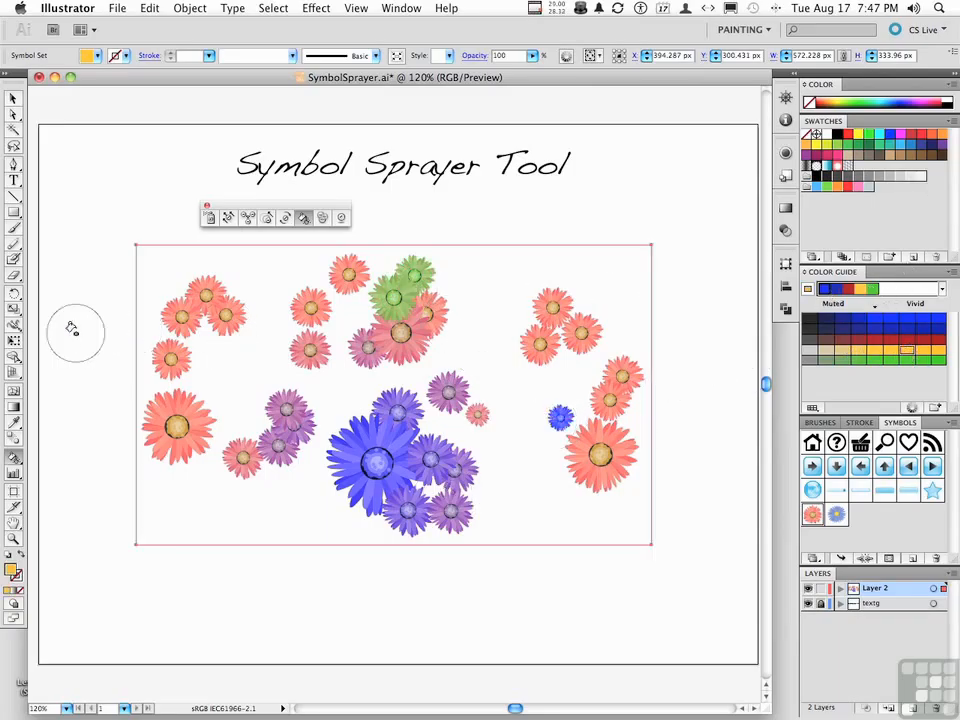
click(206, 296)
click(238, 456)
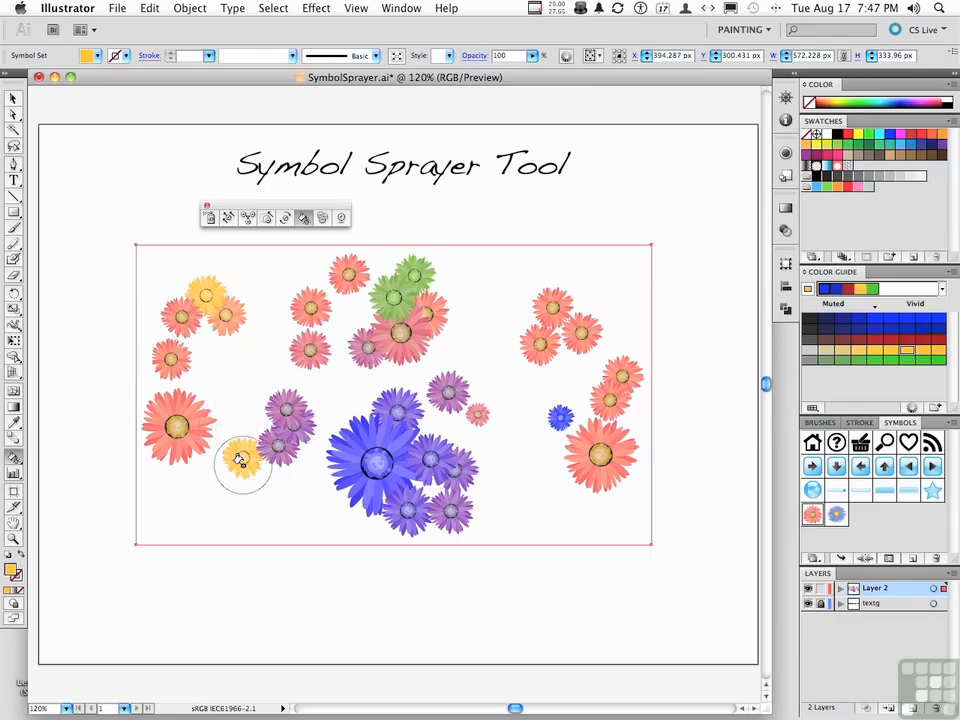
alt+click(203, 292)
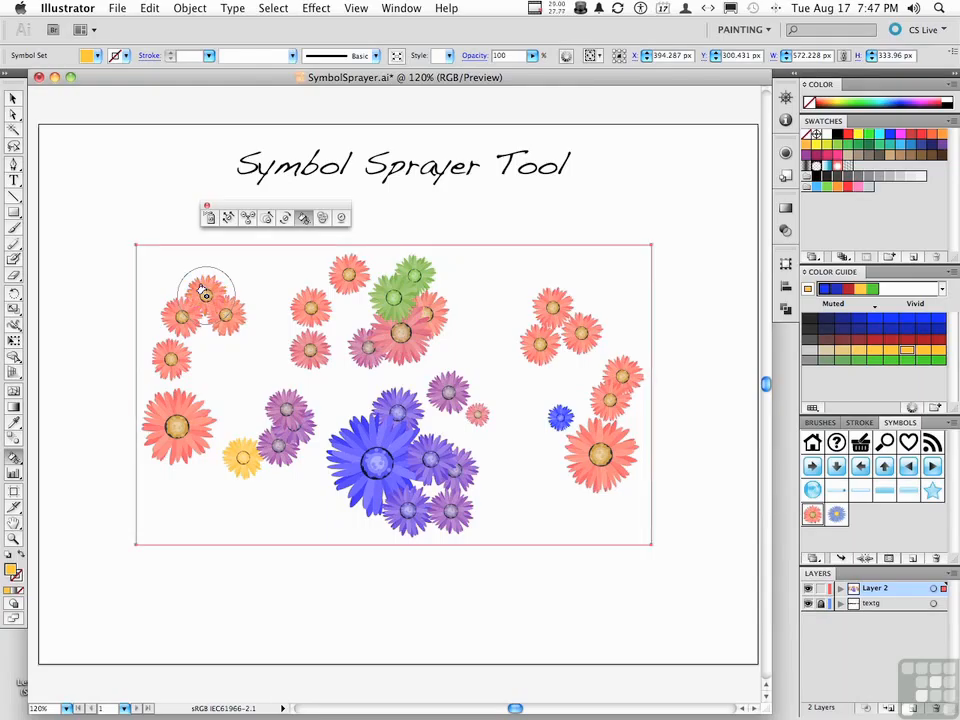
Fade the flower left of the upper-centre cluster, the large right-hand daisy and the biggest blue daisy with the Symbol Screener, restoring the small blue flower.
click(323, 218)
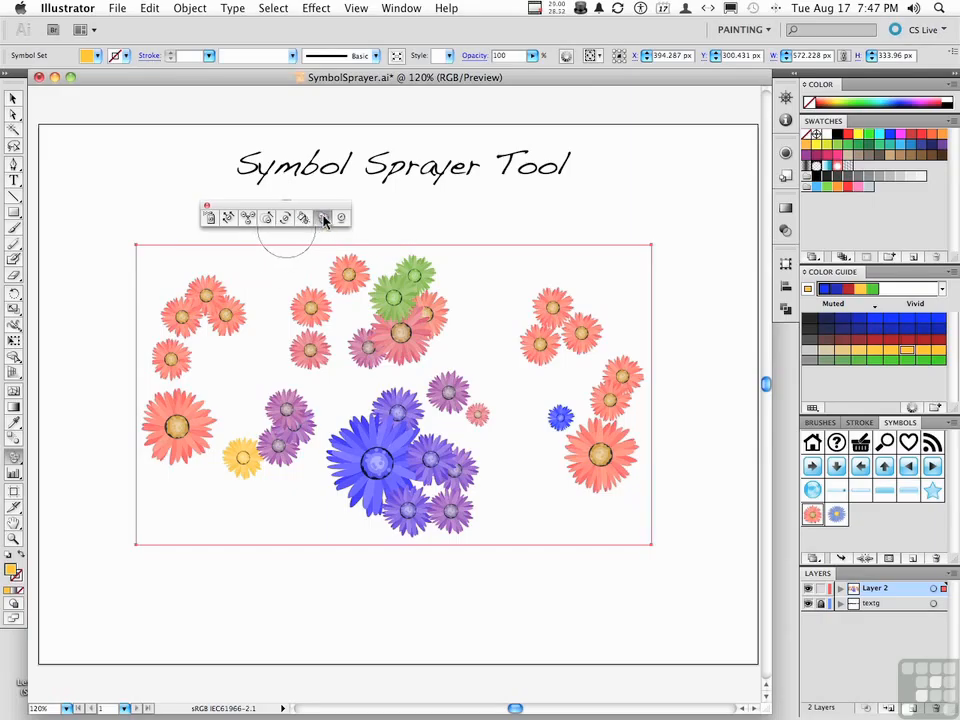
click(302, 312)
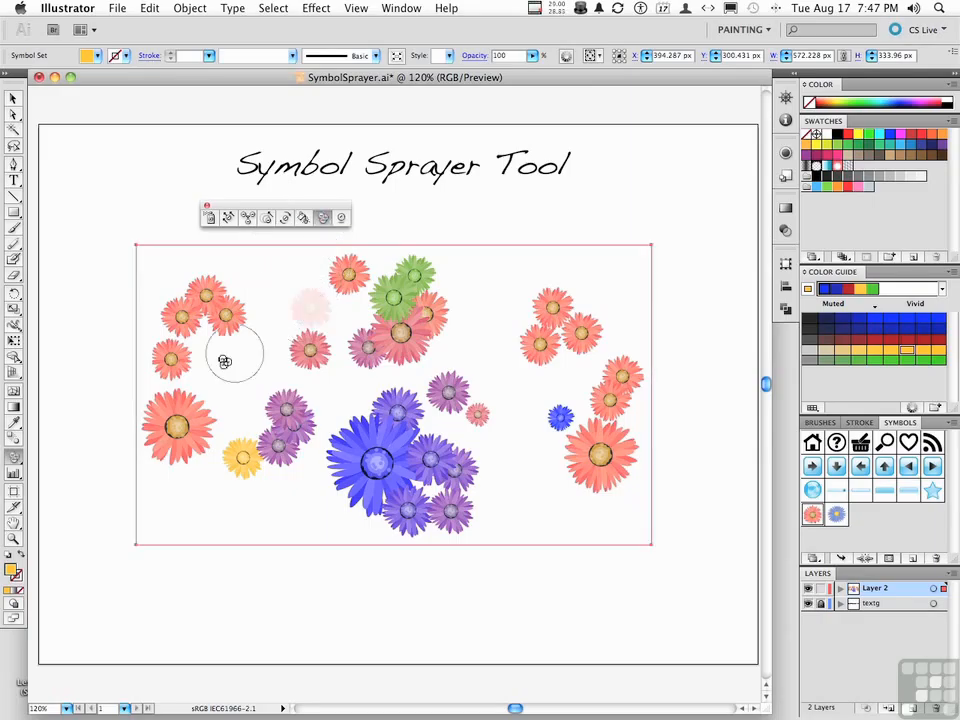
click(578, 463)
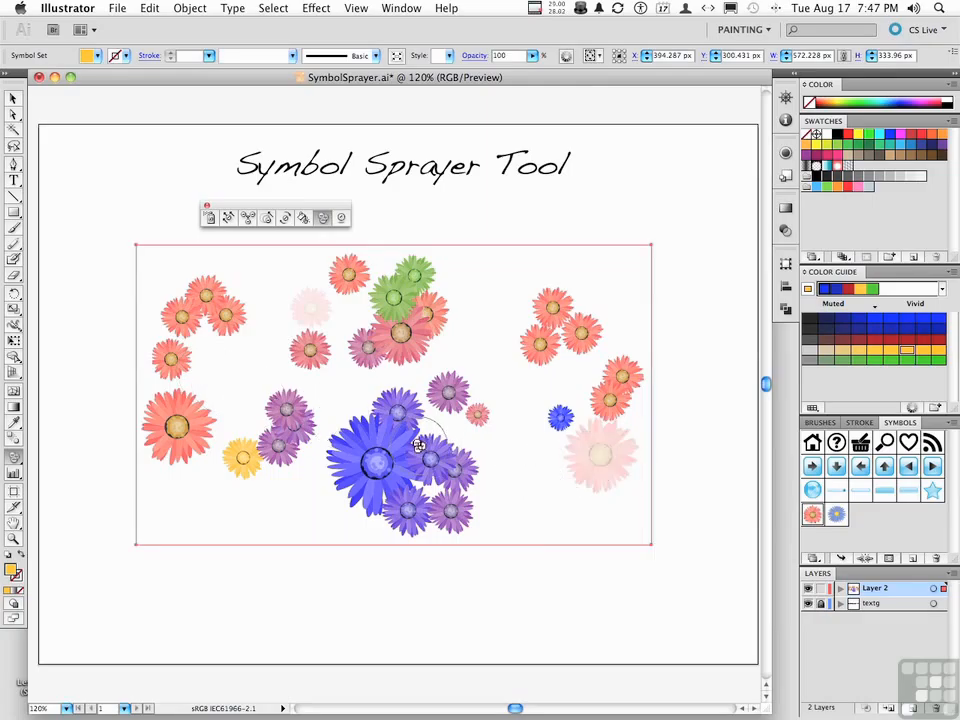
click(559, 416)
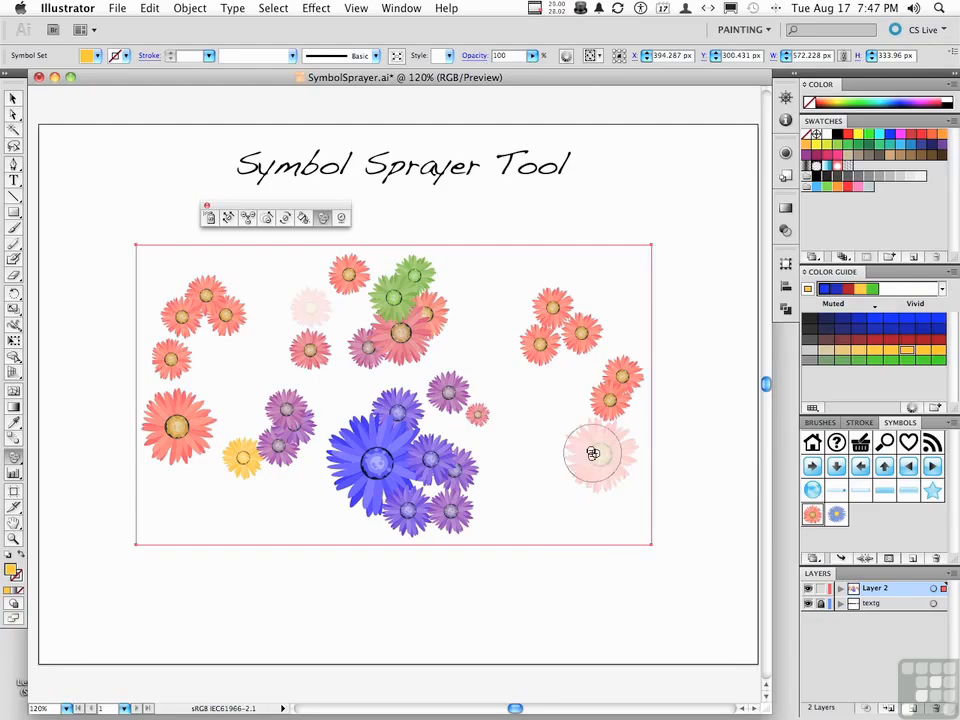
alt+click(558, 428)
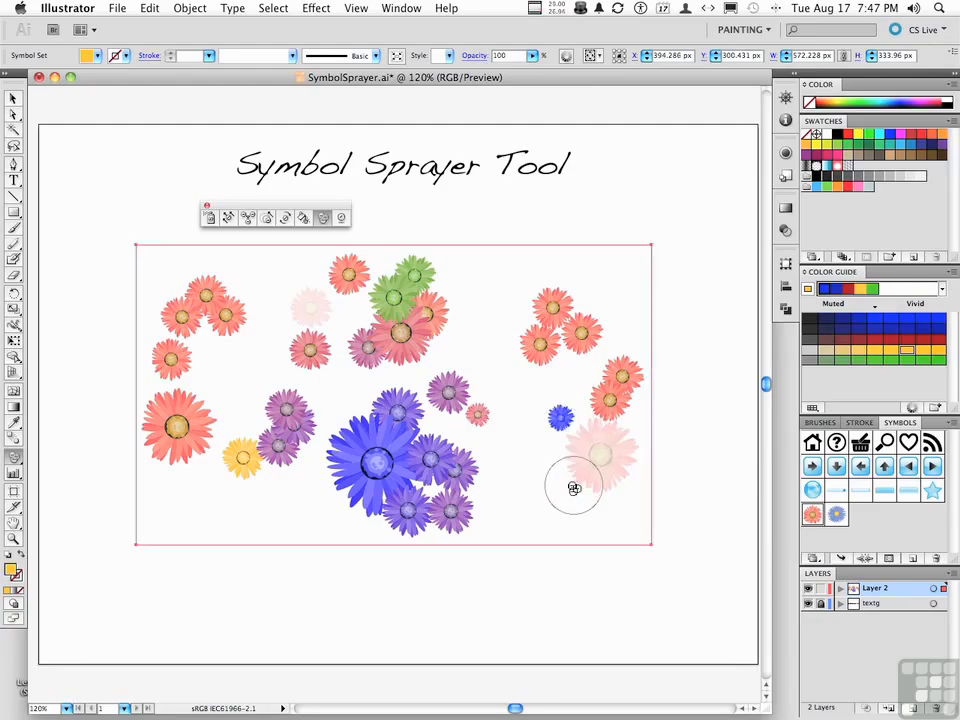
click(377, 475)
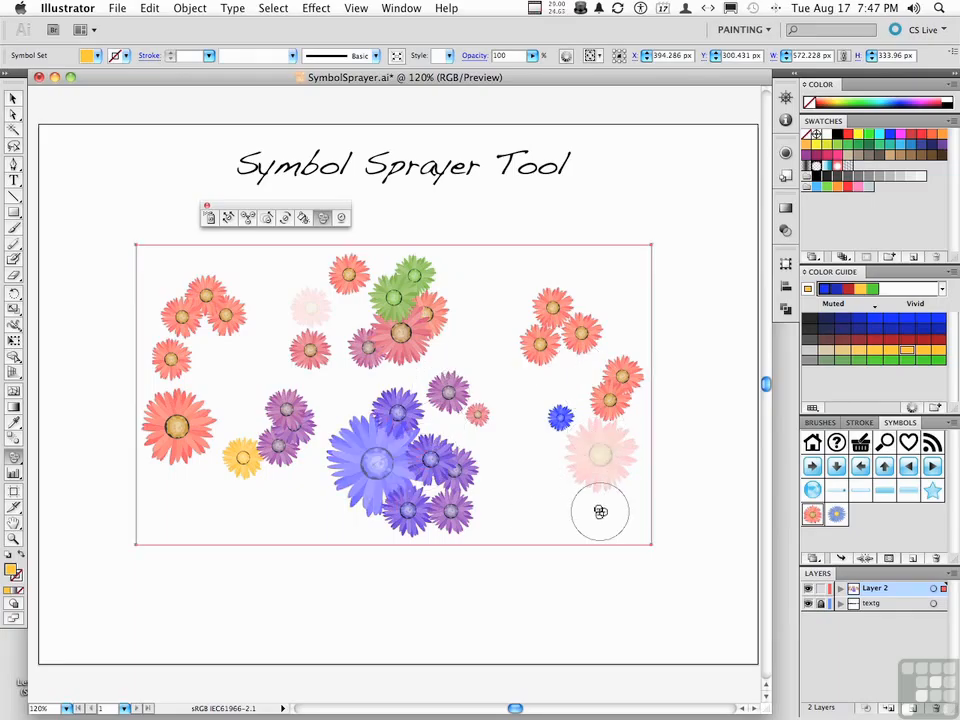
Apply the pink-orange gradient graphic style to the flower below the faded one with the Symbol Styler, and remove it again.
click(342, 219)
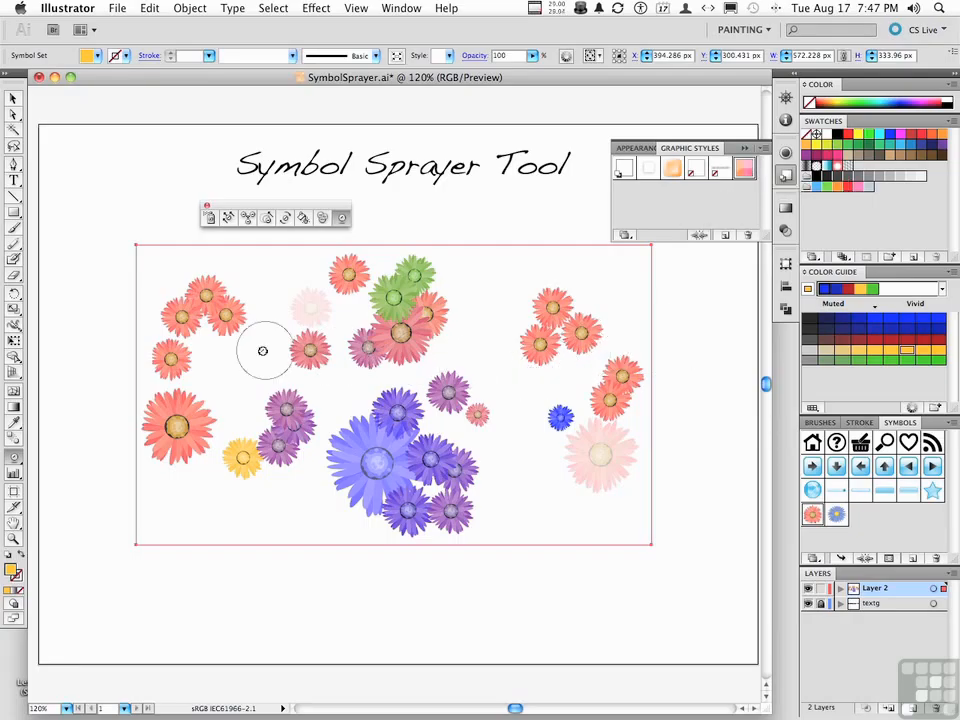
click(312, 350)
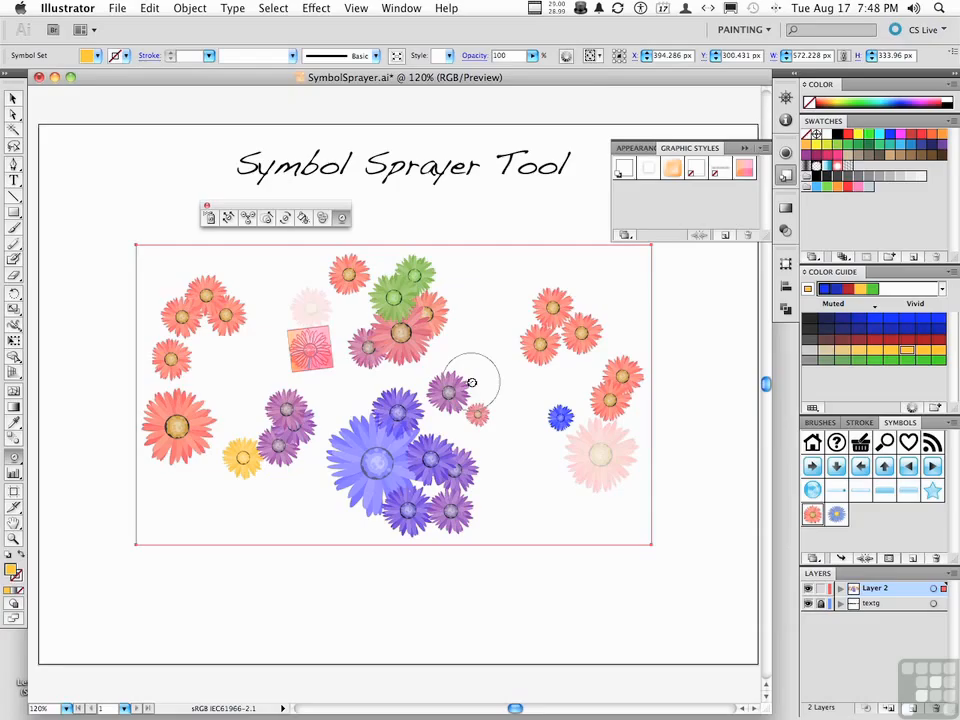
alt+click(312, 354)
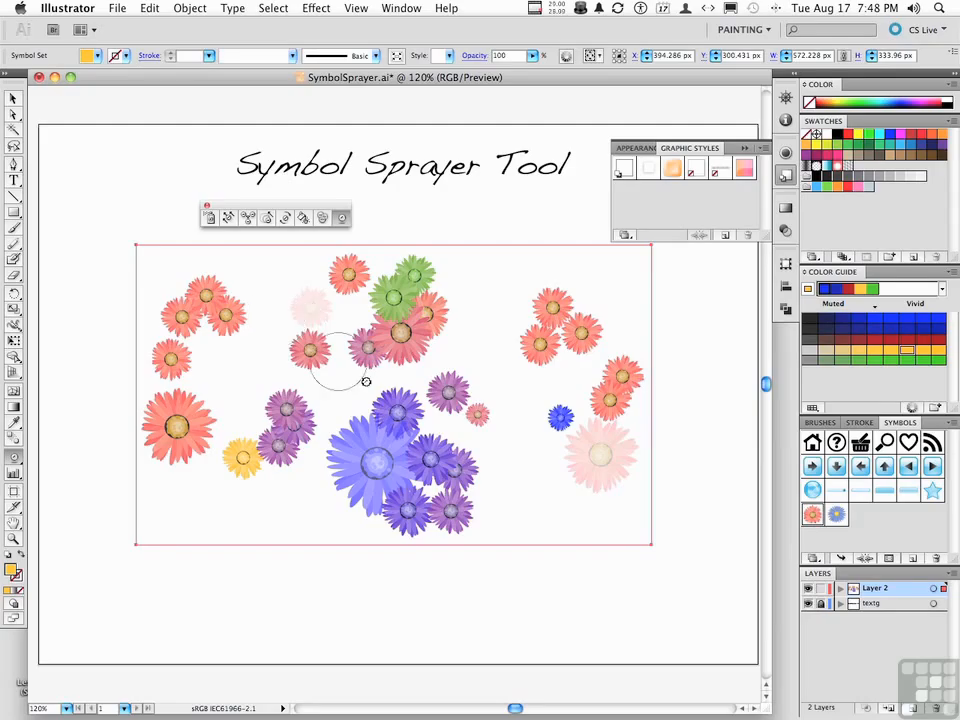
Break the flower set's link to its symbol, ungroup the resulting artwork and deselect it.
click(864, 558)
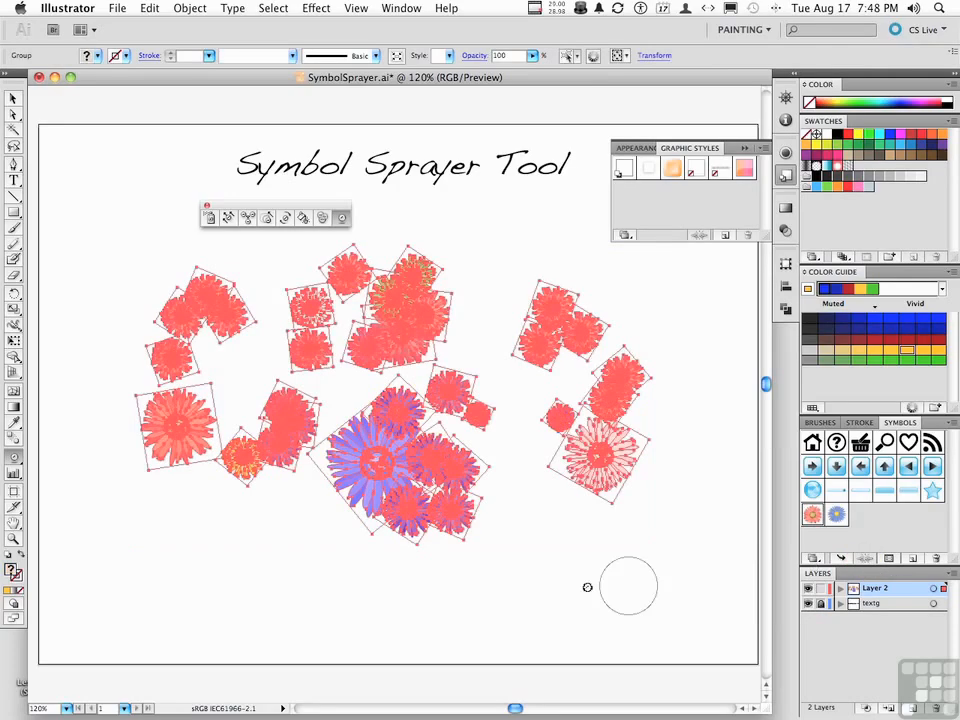
click(14, 98)
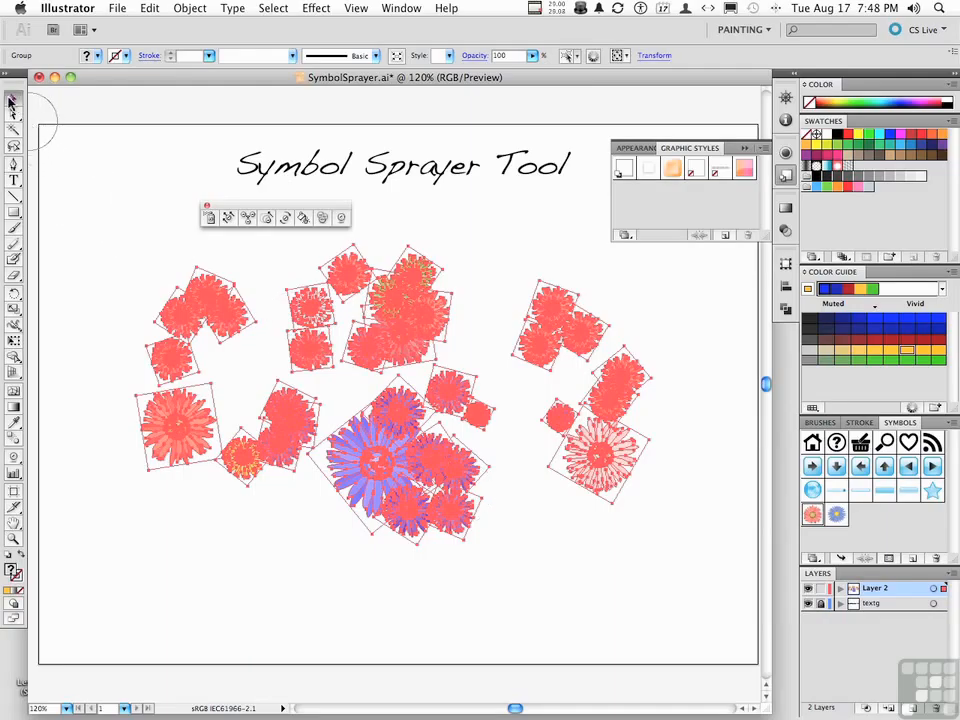
click(77, 189)
click(209, 293)
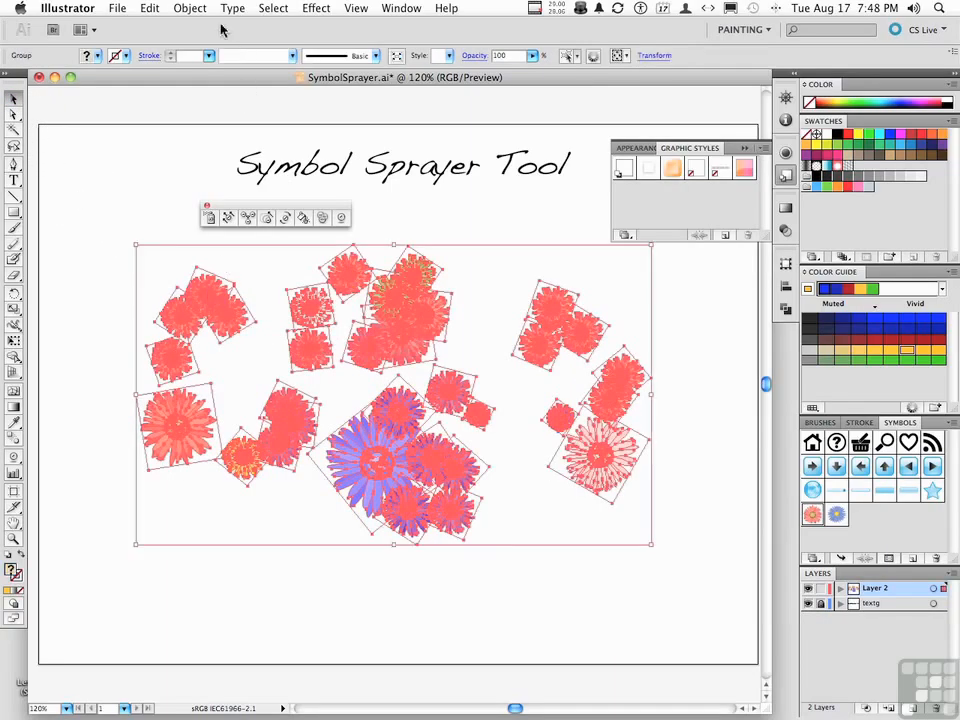
click(188, 8)
click(203, 78)
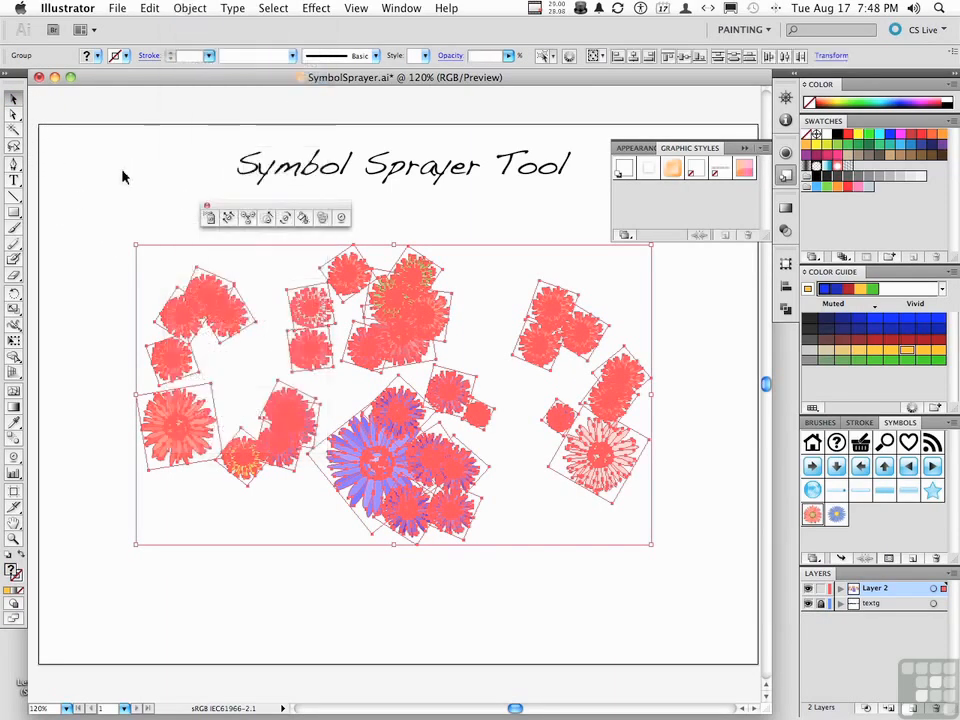
click(122, 176)
Select separate flowers and move the purple, small pink, blue and biggest blue ones in the lower-centre area individually.
click(208, 294)
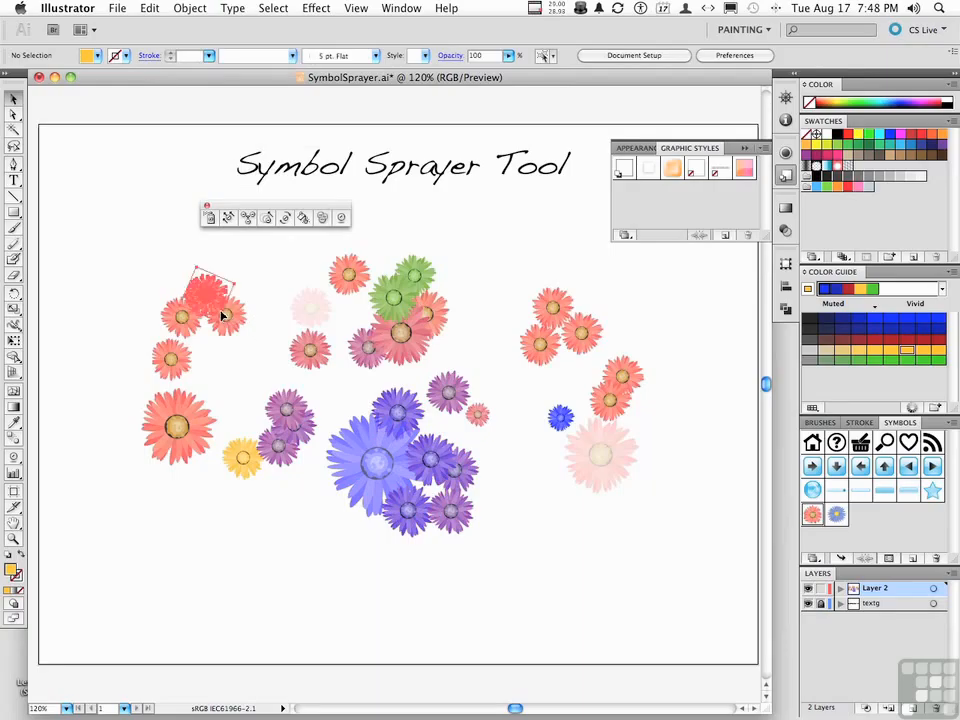
click(352, 275)
click(452, 392)
drag(448, 392, 469, 358)
drag(473, 415, 472, 404)
drag(390, 414, 407, 403)
drag(375, 460, 358, 460)
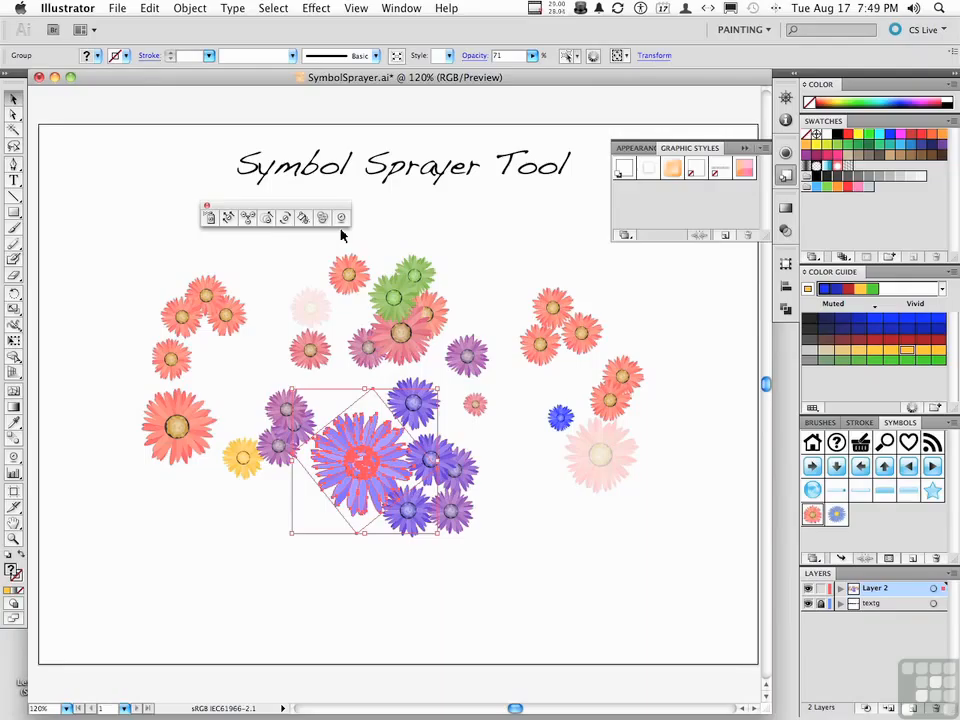
Delete all the flowers from the artboard.
key(super+a)
key(Delete)
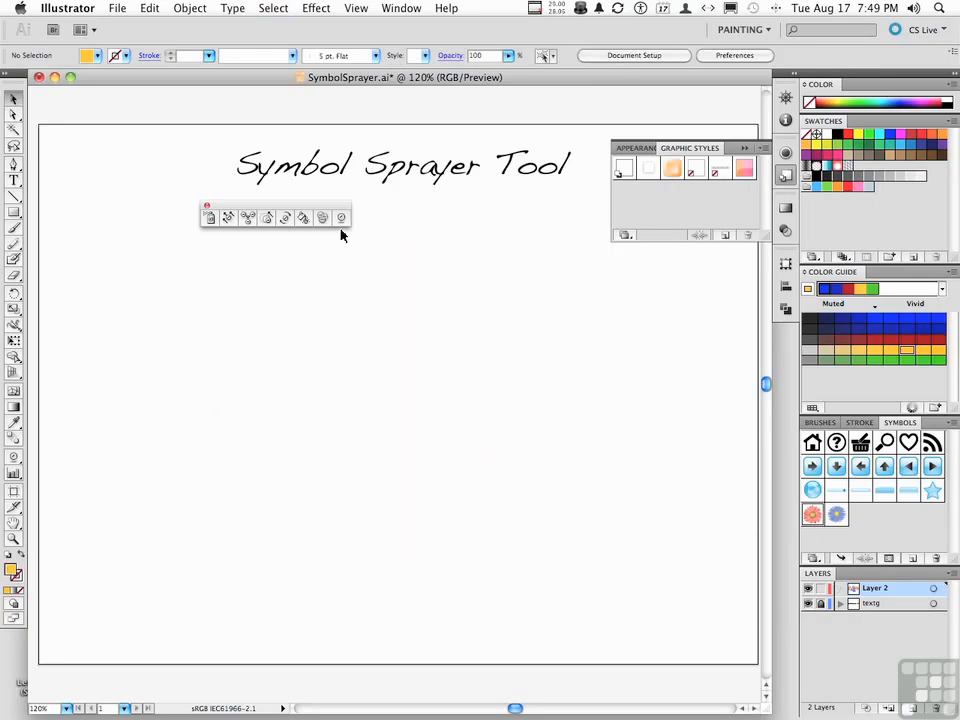
Draw a cluster of five small circles of varying sizes in orange, blue and red with the Ellipse tool, and fill the leftmost one yellow.
drag(14, 212, 55, 245)
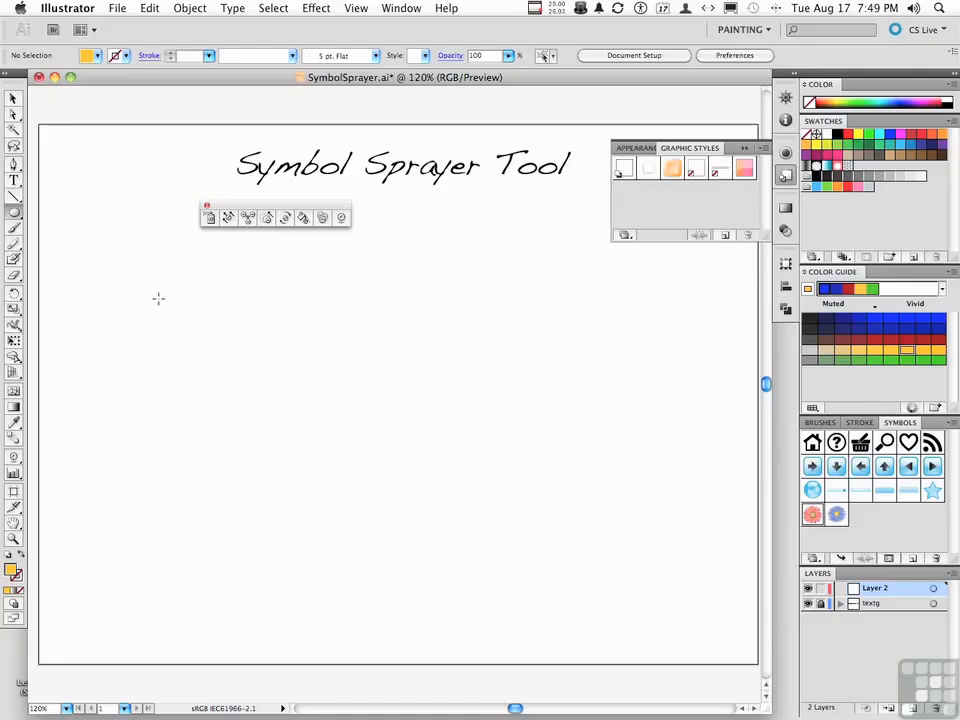
mouse_move(158, 298)
mouse_down()
mouse_move(170, 315)
mouse_move(199, 298)
mouse_move(209, 310)
mouse_move(189, 318)
mouse_move(200, 327)
mouse_up()
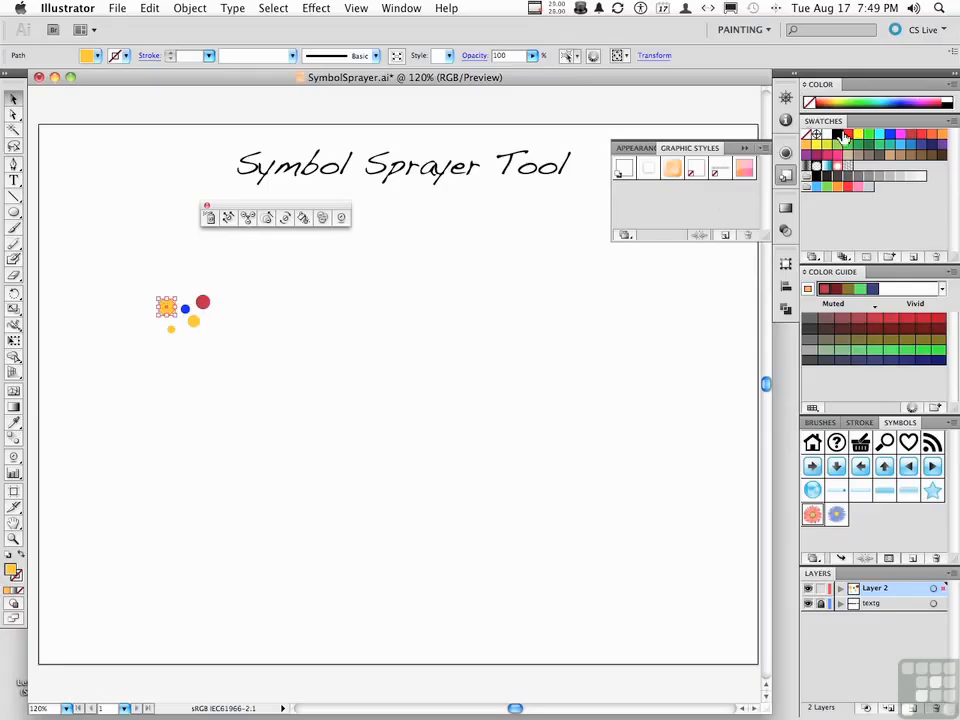
click(855, 134)
click(360, 328)
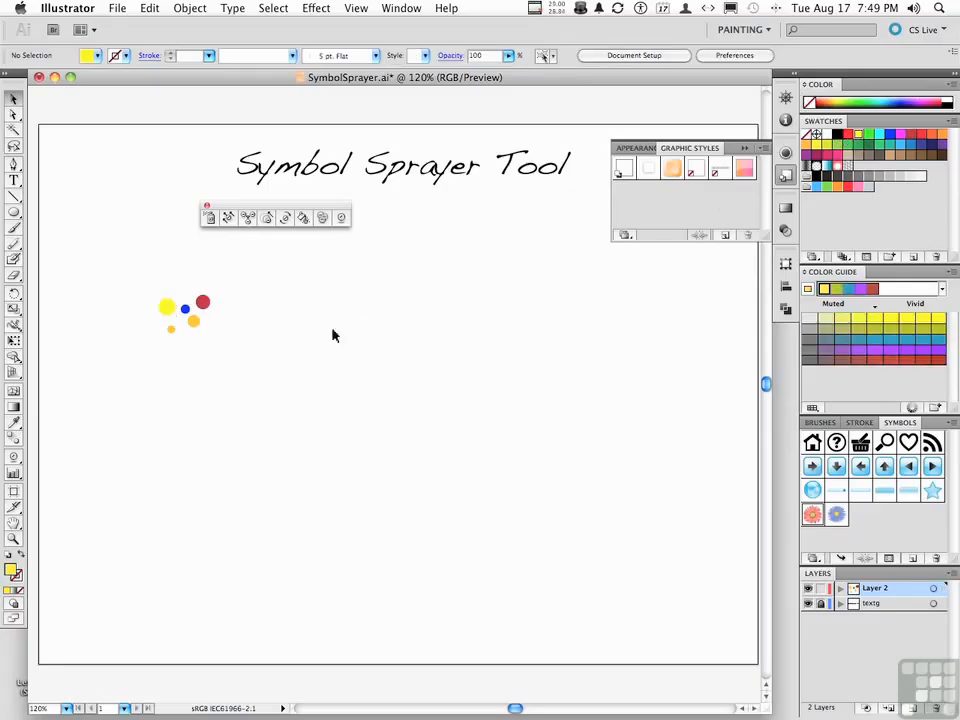
Create a new symbol from the five circles with the name New Symbol and the Movie Clip type.
drag(137, 281, 212, 336)
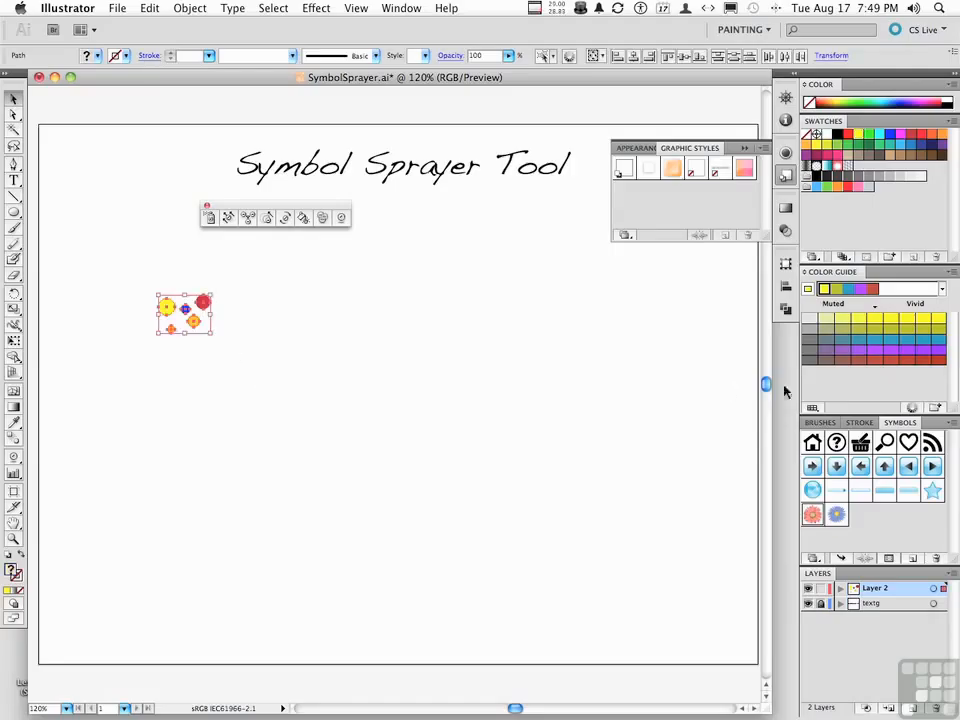
click(911, 560)
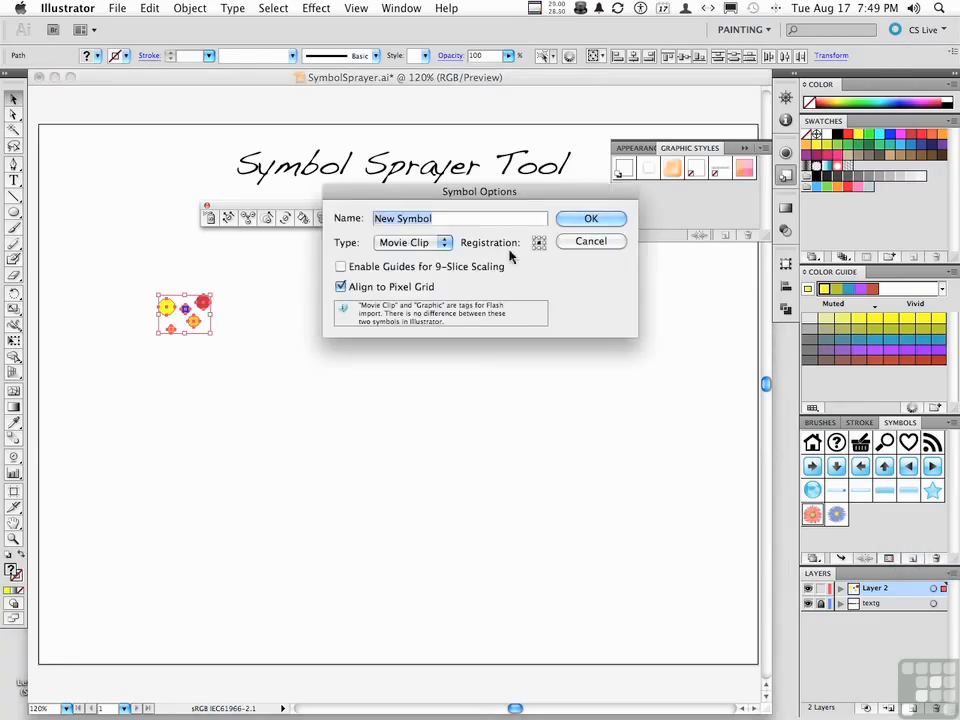
click(432, 244)
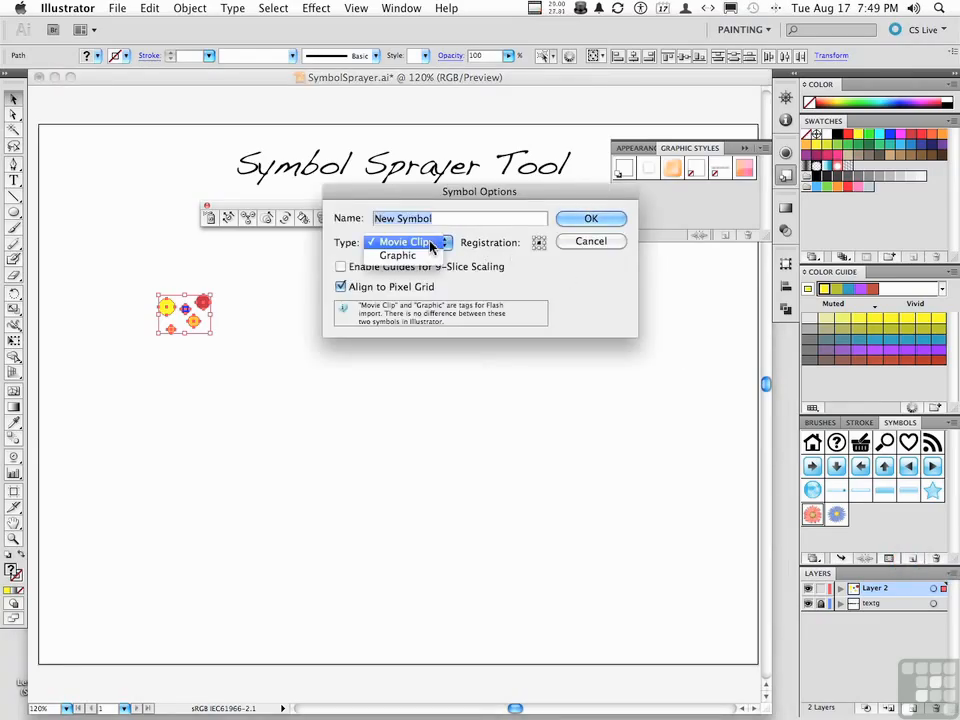
click(430, 257)
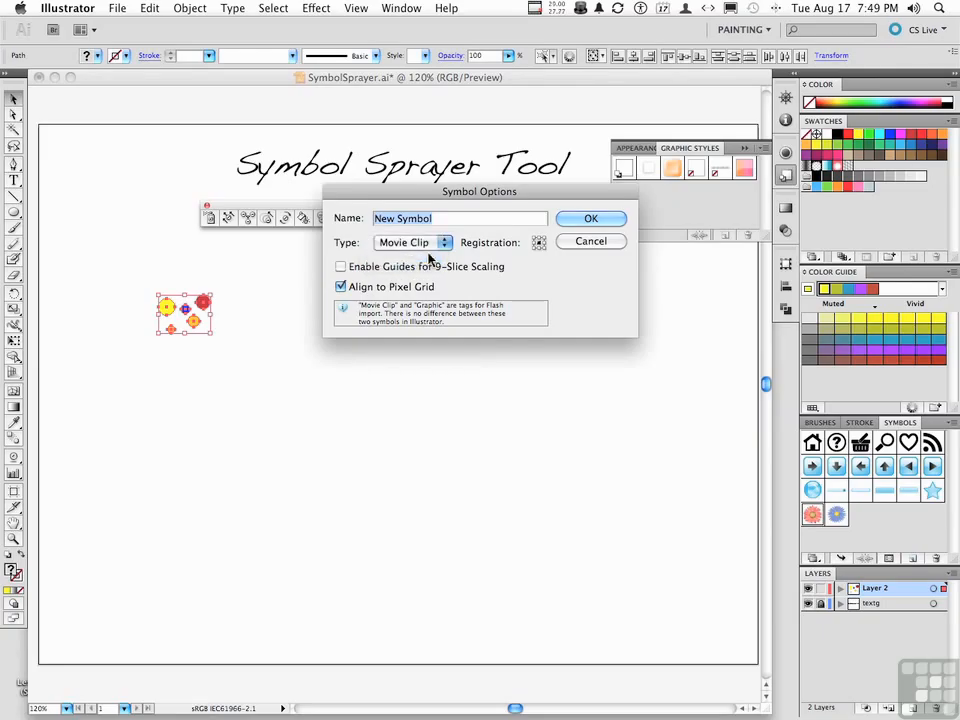
click(598, 222)
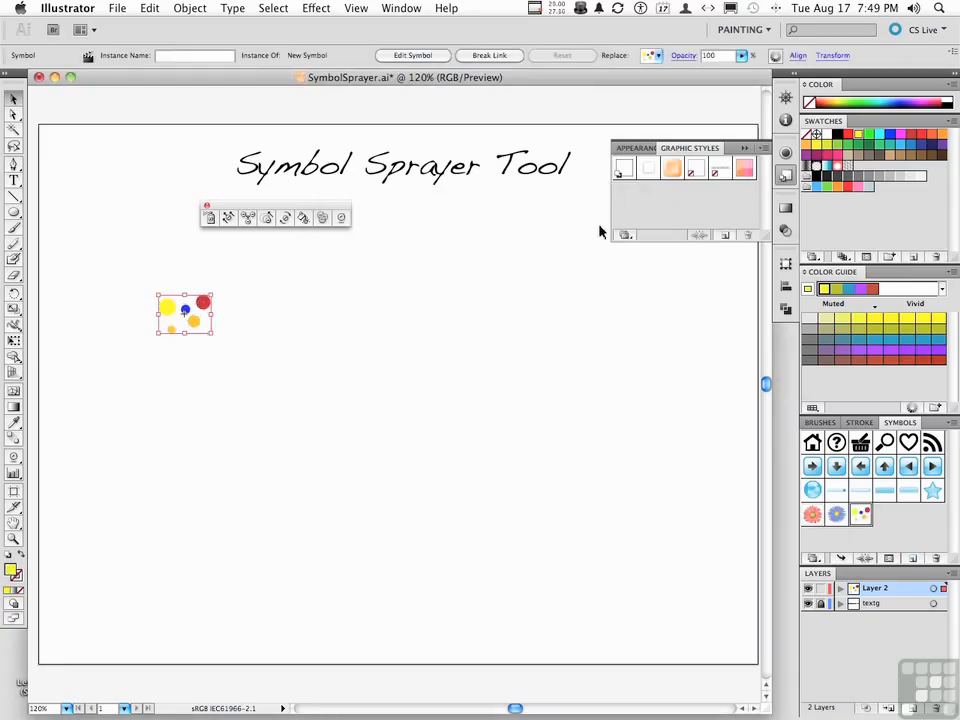
Delete the circle symbol instance from the artboard and spray the new dot symbol across it with the Symbol Sprayer.
key(Delete)
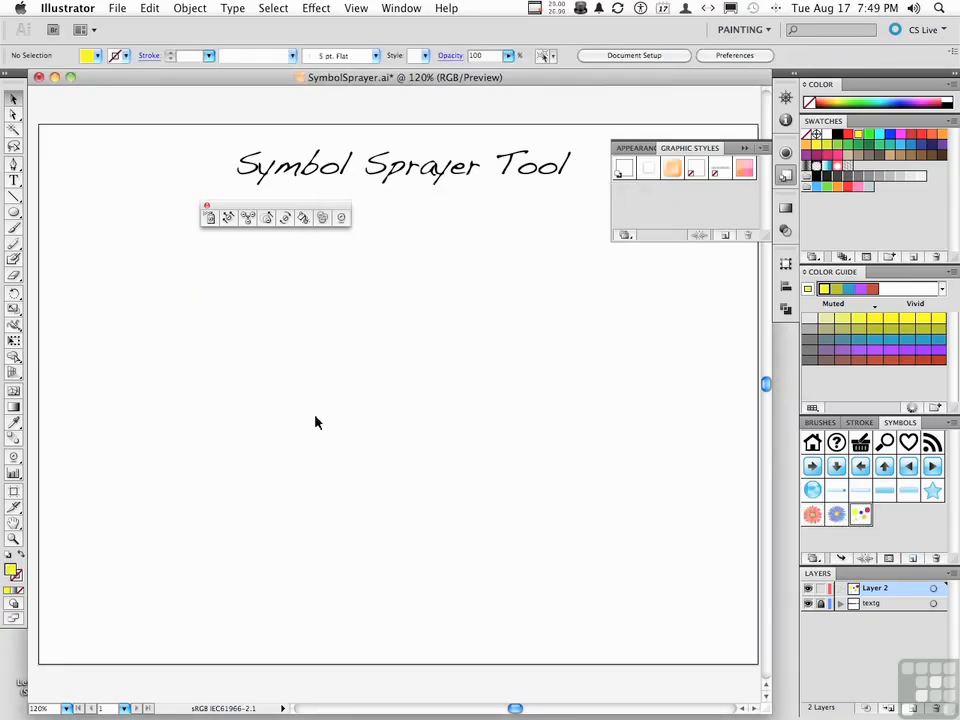
click(208, 217)
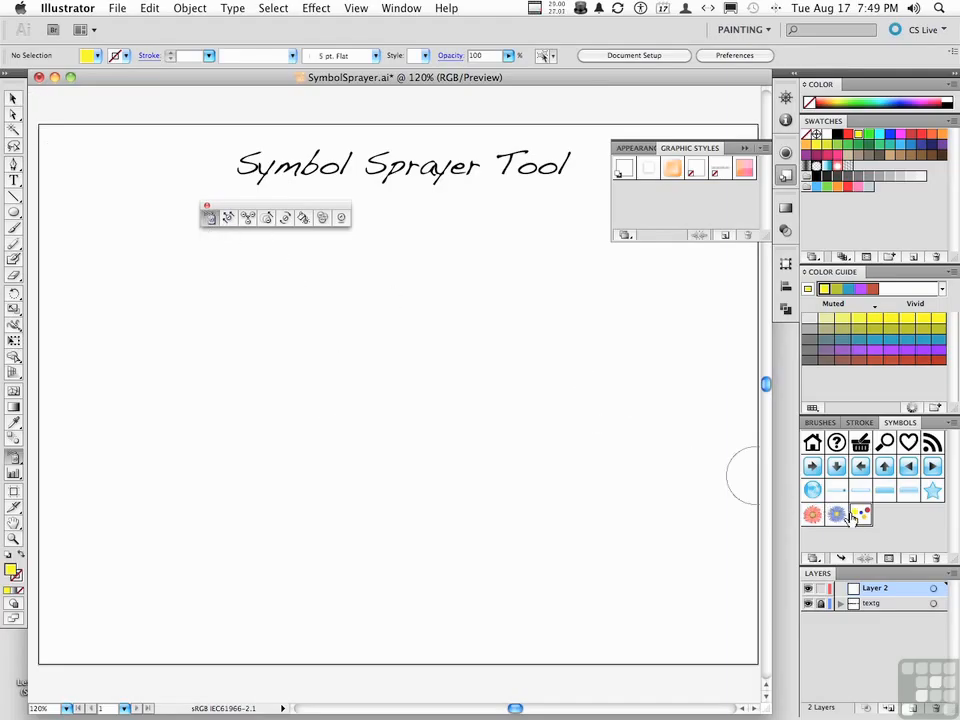
mouse_move(439, 446)
mouse_down()
mouse_move(395, 347)
mouse_move(150, 373)
mouse_move(396, 371)
mouse_move(422, 512)
mouse_move(538, 485)
mouse_up()
mouse_move(444, 456)
mouse_down()
mouse_move(471, 508)
mouse_move(553, 332)
mouse_move(598, 402)
mouse_move(360, 285)
mouse_move(421, 412)
mouse_up()
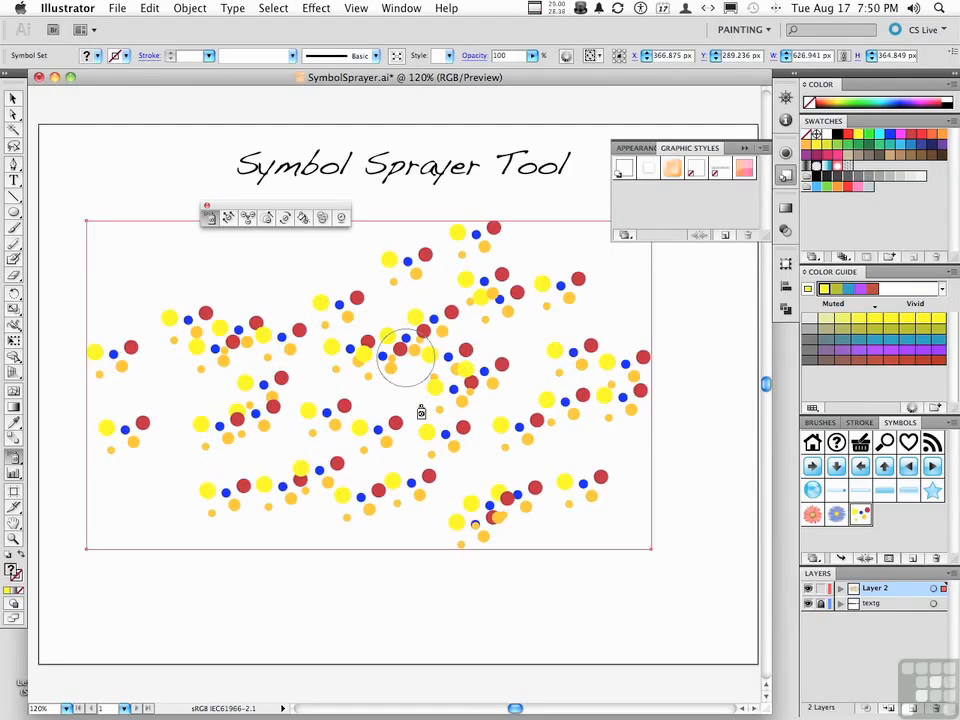